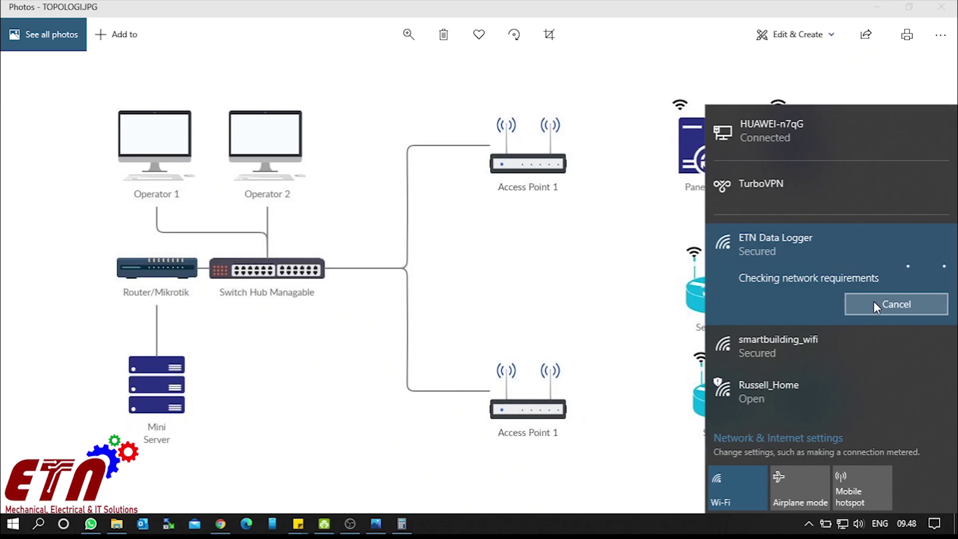
Step: Switch to Chrome and open the data logger's configuration page at 10.10.10.10 in a new tab
left_click(221, 523)
left_click(189, 8)
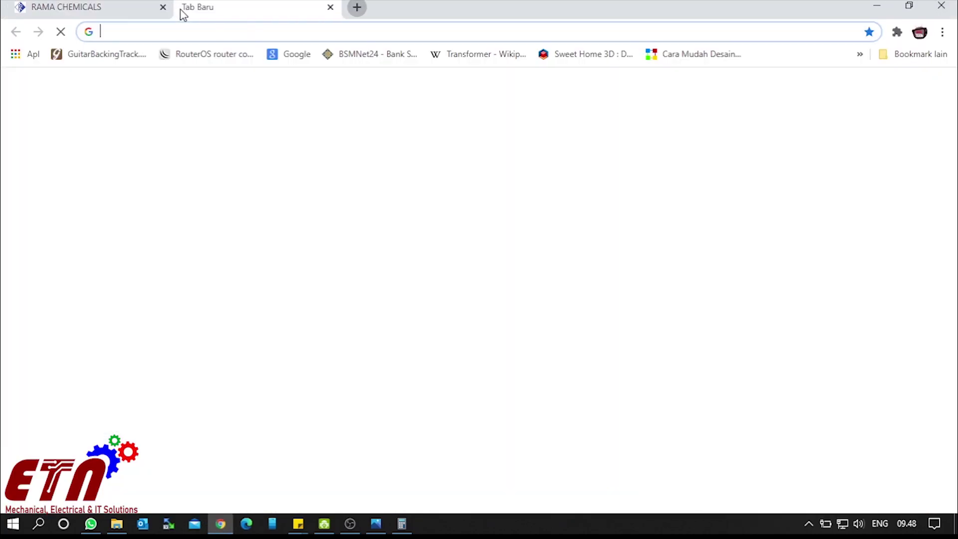
left_click(186, 30)
type("10.10.10.10")
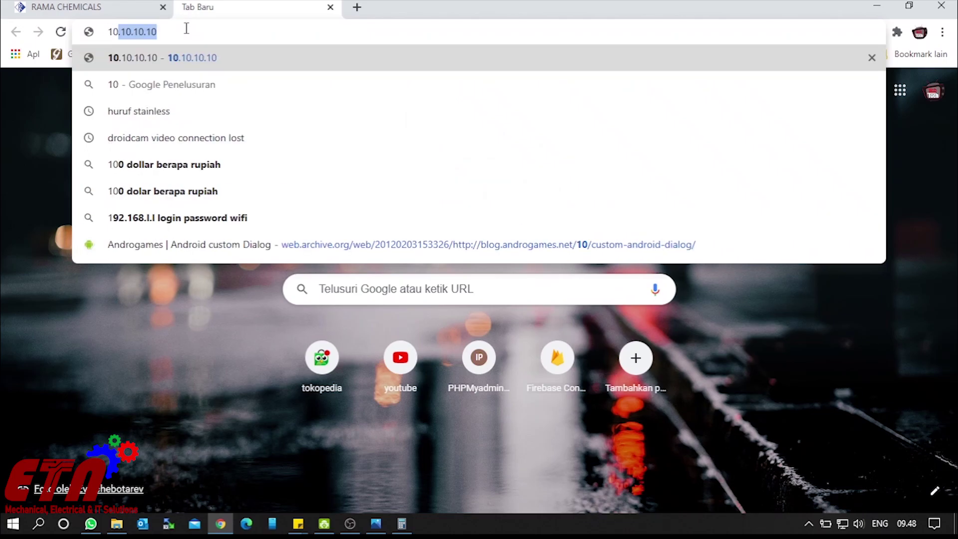
key("Return")
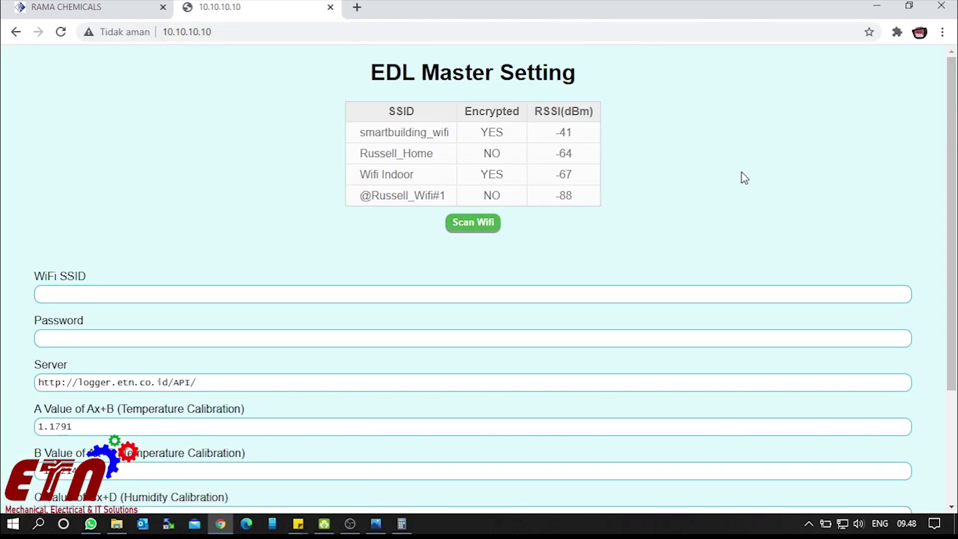
Step: Look over the EDL Master Setting page and rescan the available Wi-Fi networks
scroll(743, 178, "down", 3)
scroll(698, 279, "up", 3)
scroll(713, 199, "down", 1)
scroll(698, 239, "down", 3)
scroll(678, 313, "up", 4)
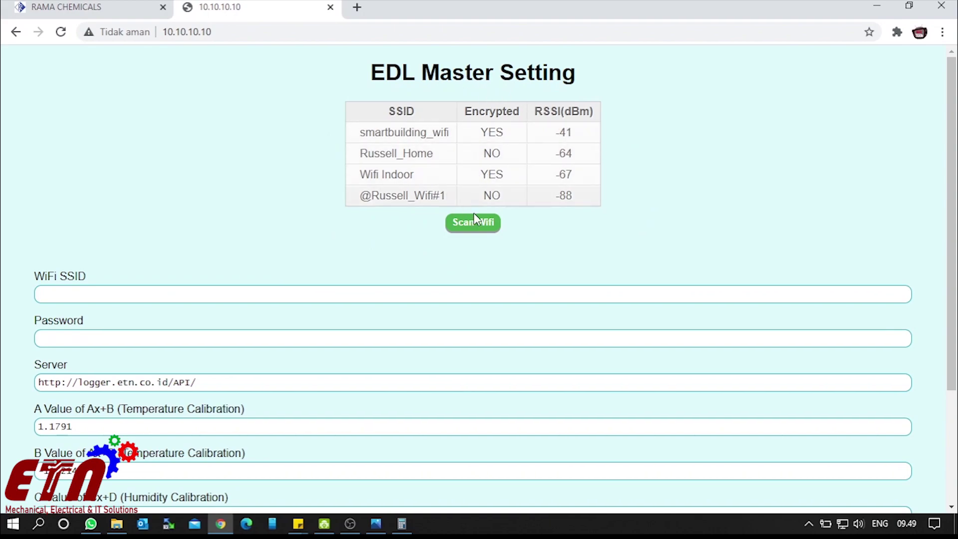
left_click(484, 230)
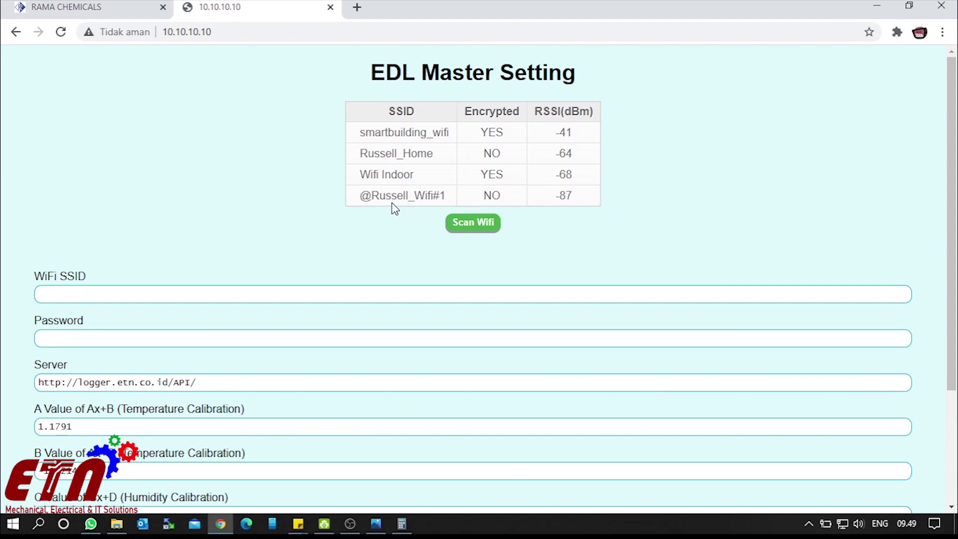
Step: Copy the network name smartbuilding_wifi from the scan results into the WiFi SSID field
left_click_drag(450, 135, 349, 137)
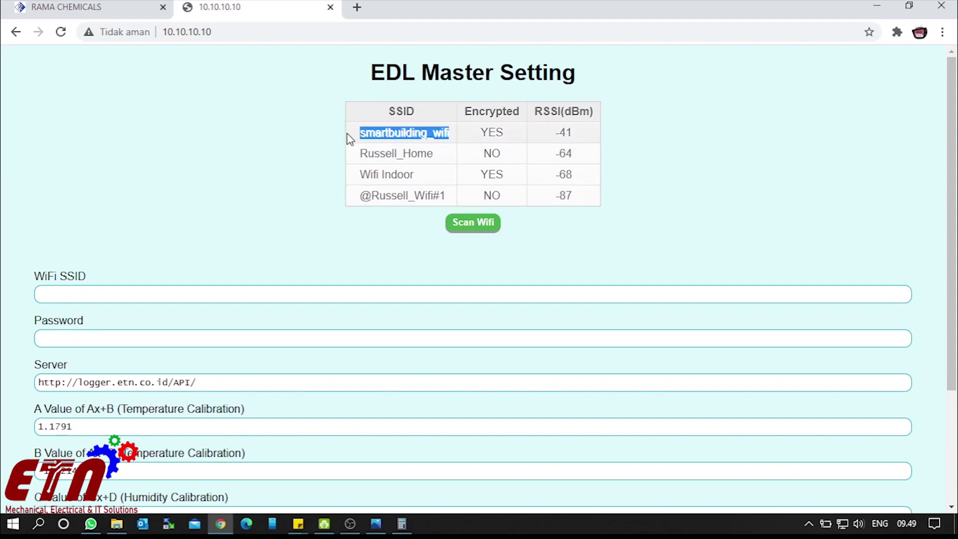
right_click(412, 140)
left_click(416, 141)
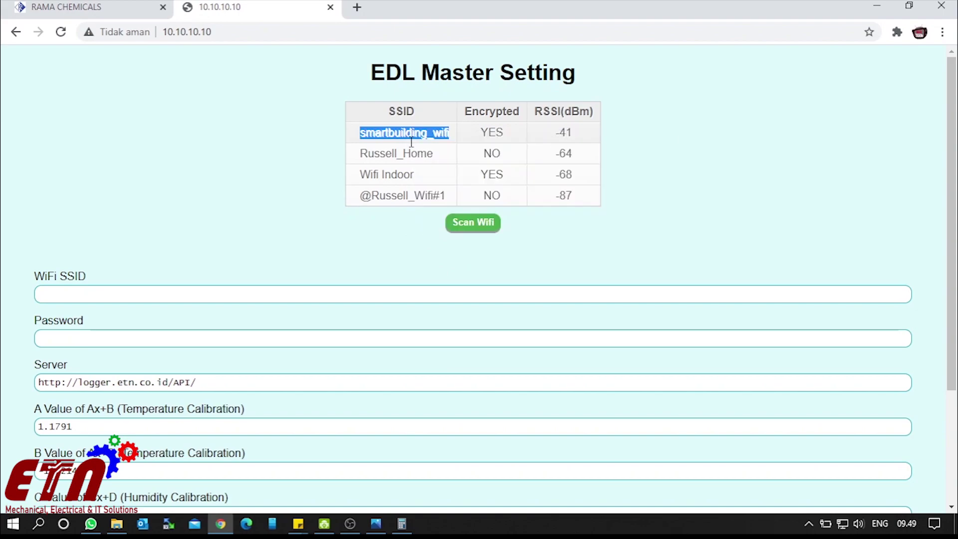
left_click(160, 296)
key("ctrl+v")
Step: Fill in the Wi-Fi password, then save the settings and reboot the logger
left_click(197, 337)
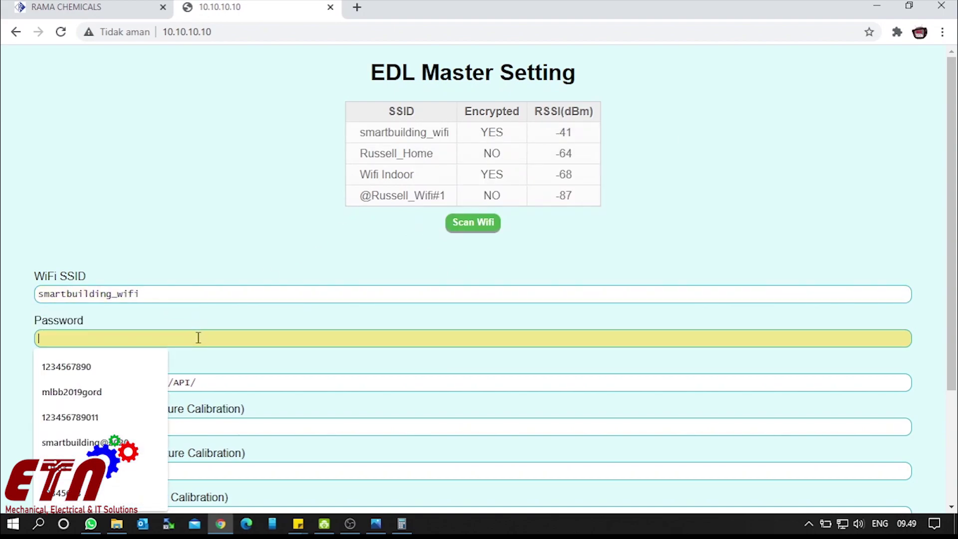
left_click(102, 442)
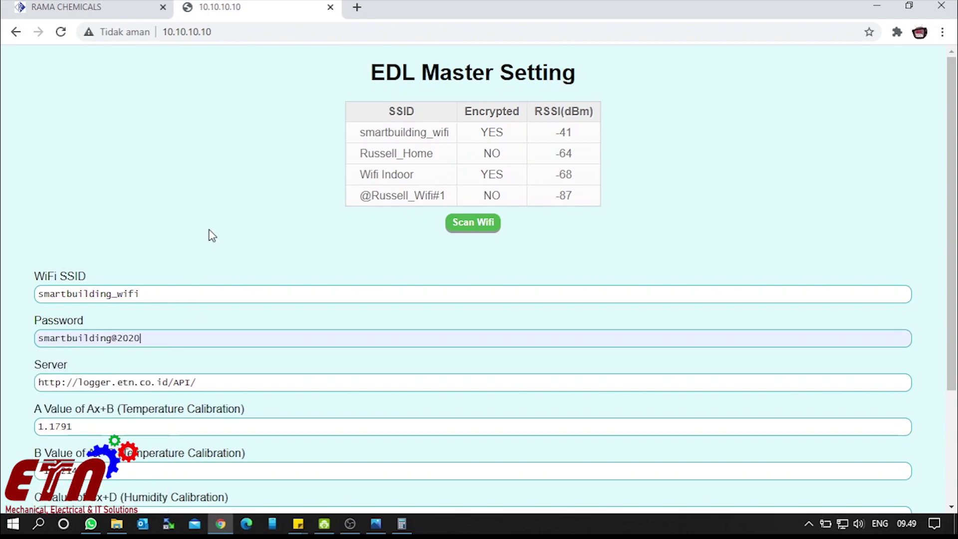
scroll(220, 222, "down", 3)
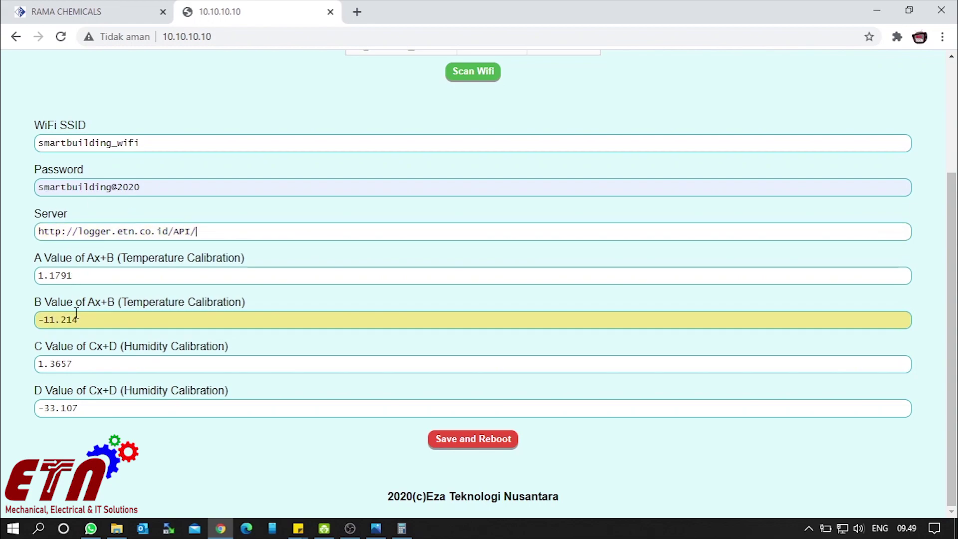
left_click(107, 322)
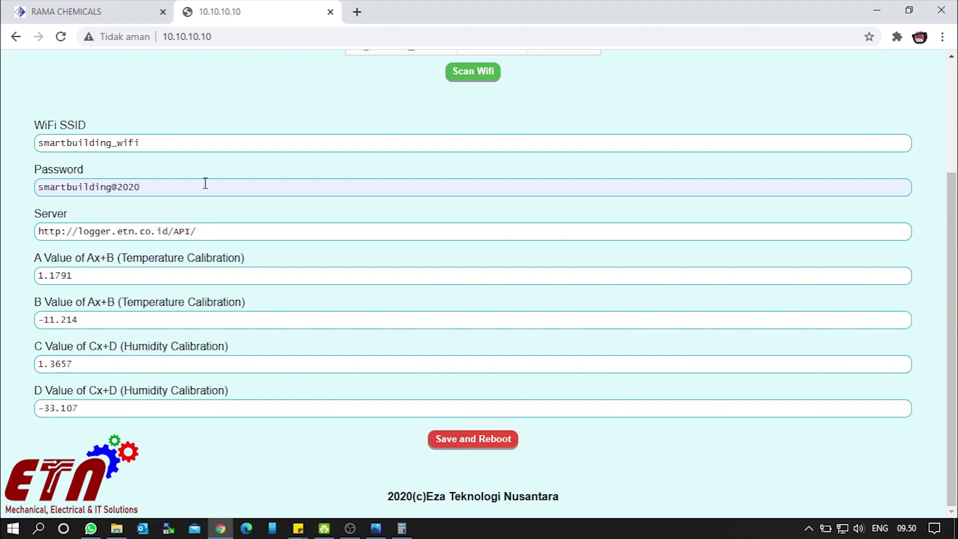
left_click(476, 441)
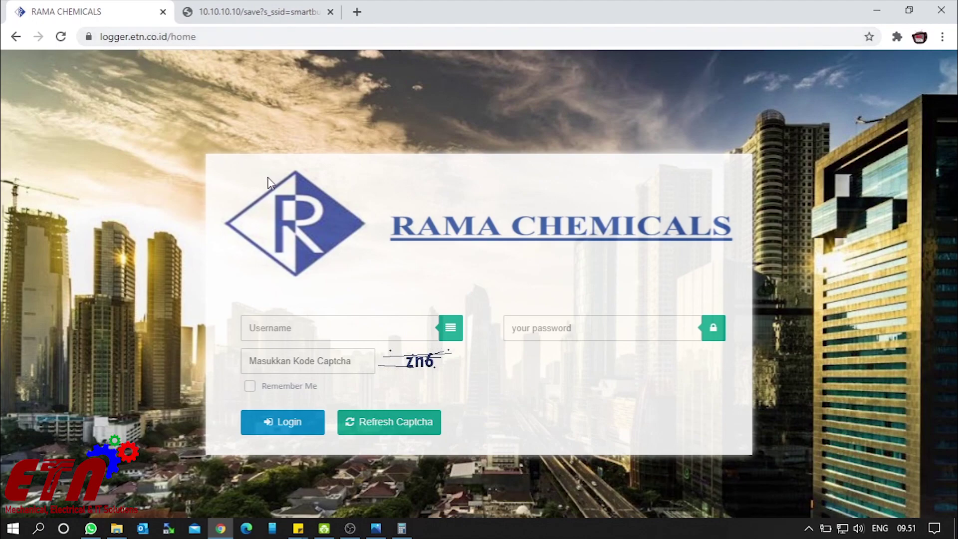
Step: Log in to the logger.etn.co.id site with the saved username and account password
left_click(344, 327)
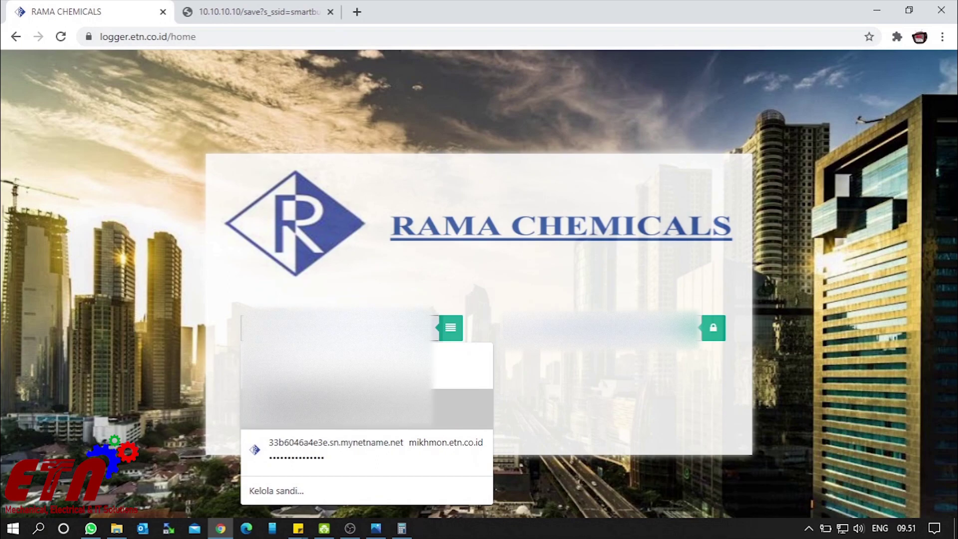
left_click(439, 356)
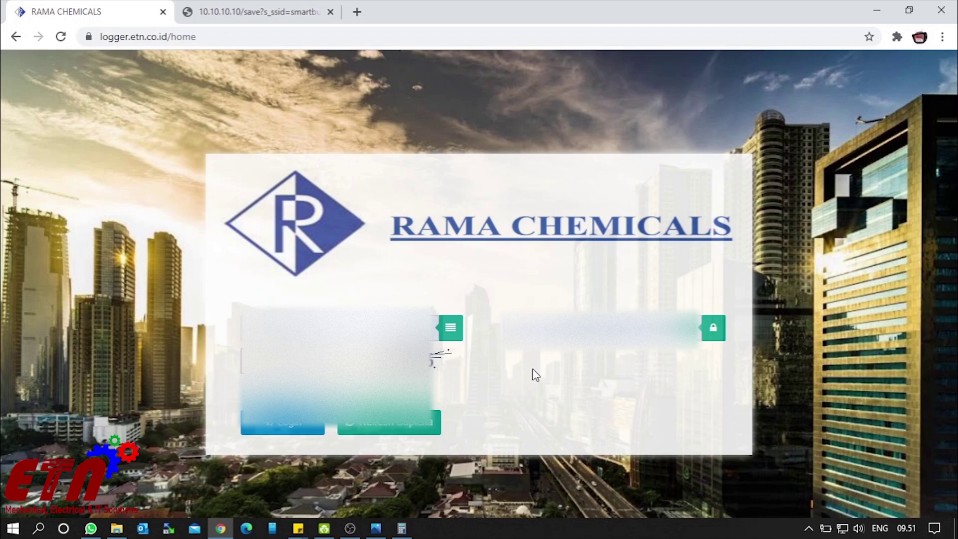
left_click(254, 429)
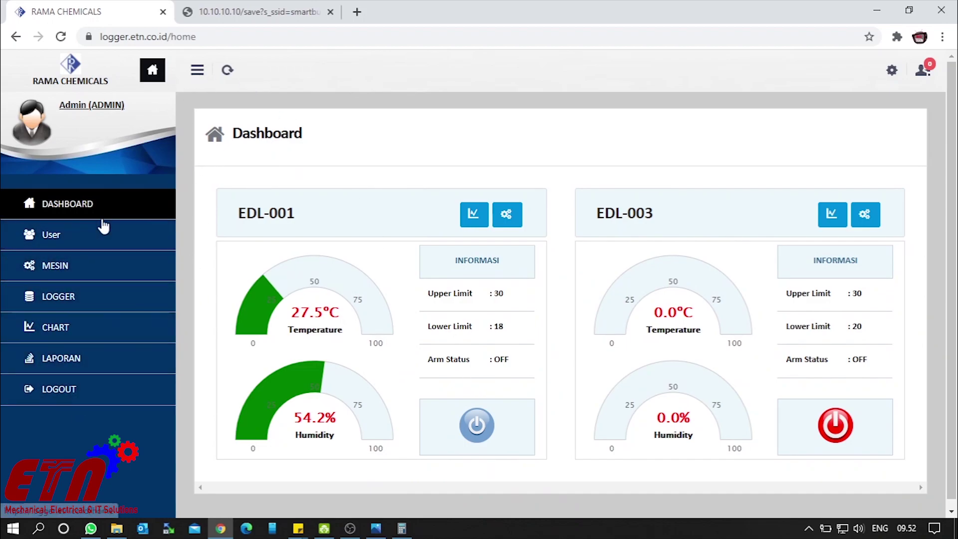
Step: Review the user list, the machine data and the machine choices on the logger's Detail Log page
left_click(100, 247)
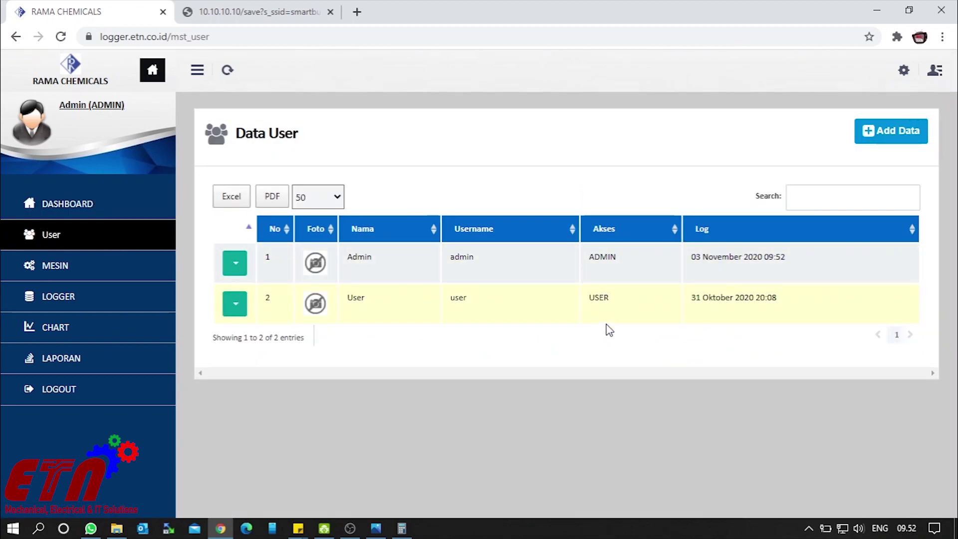
left_click(49, 272)
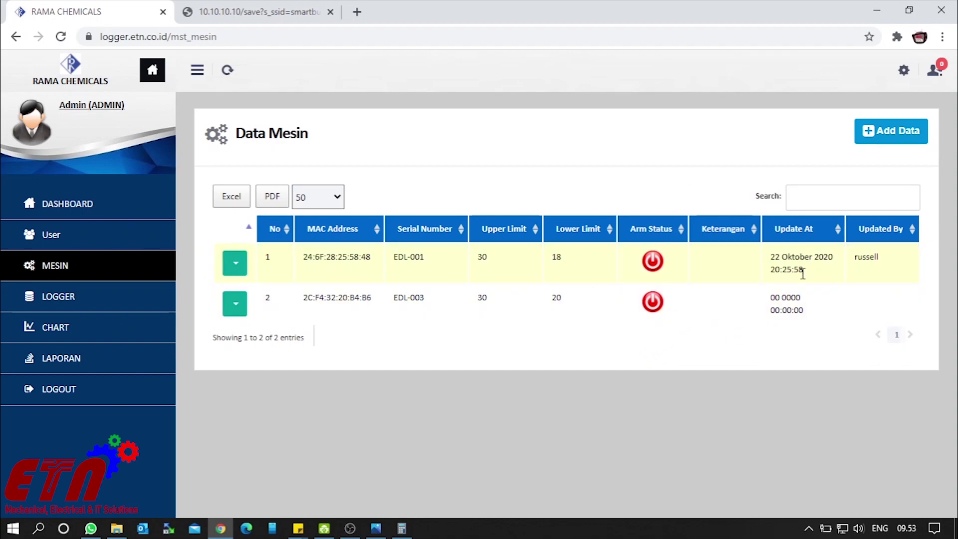
left_click(79, 308)
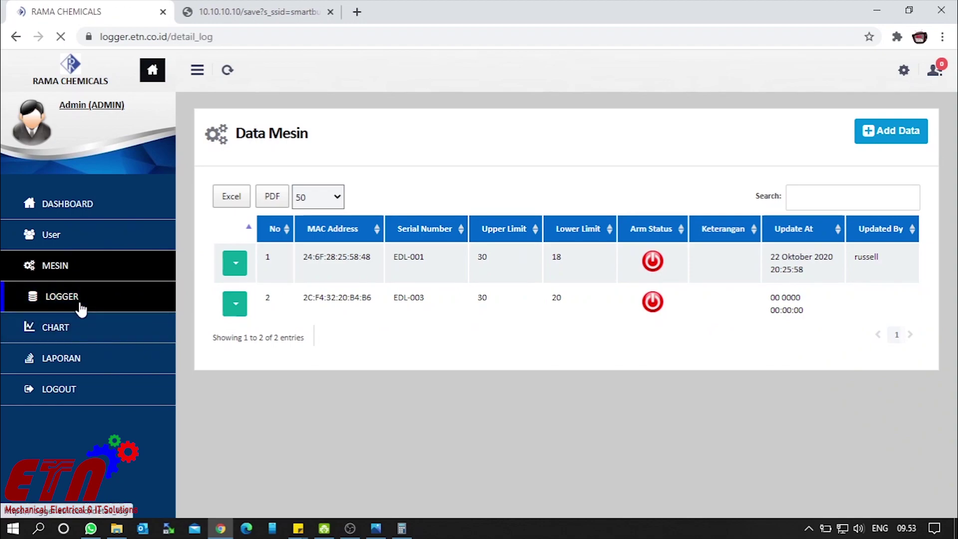
left_click(348, 219)
left_click(352, 184)
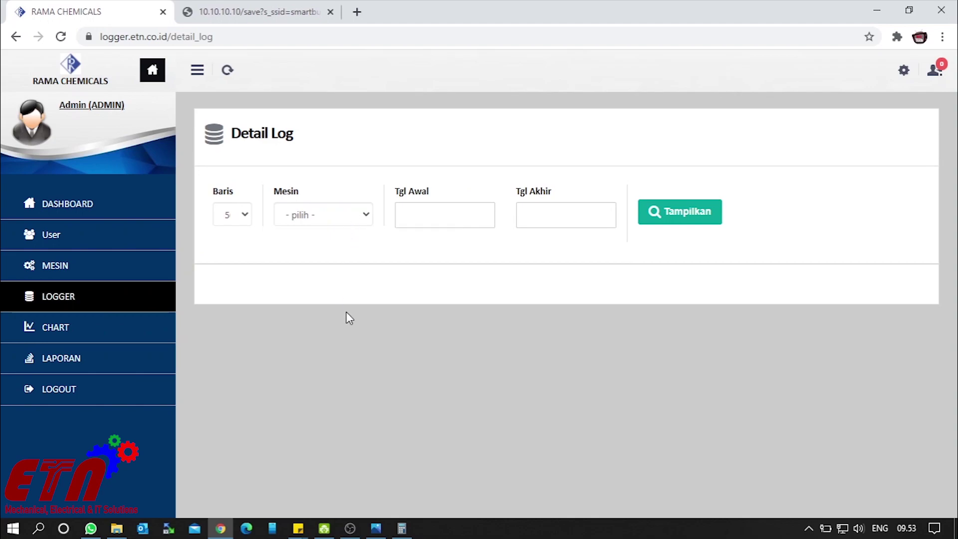
Step: Display the chart log data for EDL-001 and examine its temperature curve against the limits
left_click(67, 333)
left_click(697, 133)
left_click(685, 164)
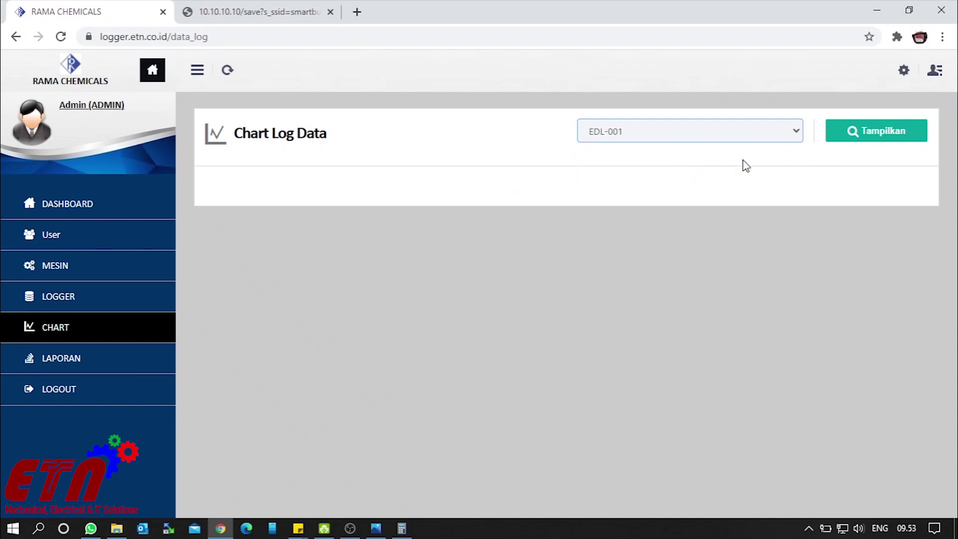
left_click(862, 134)
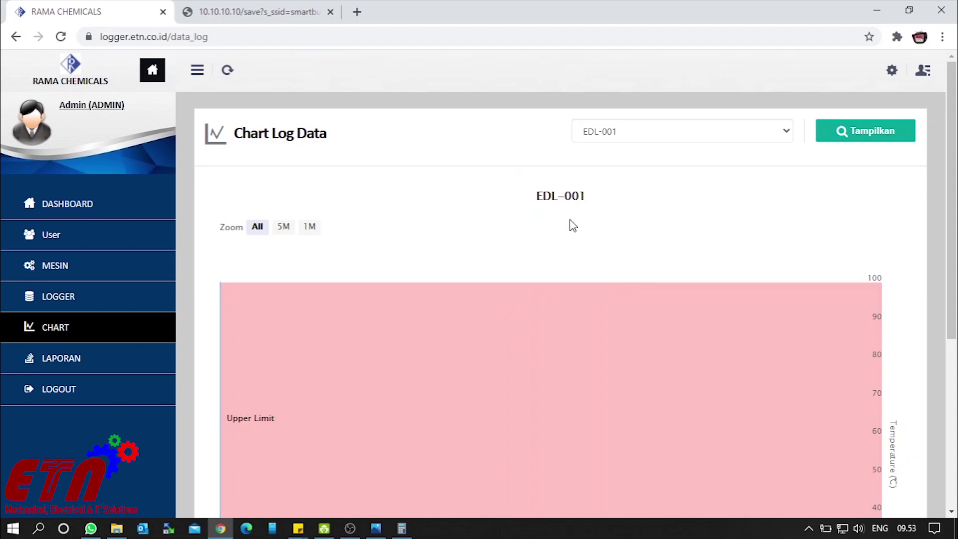
scroll(570, 221, "down", 4)
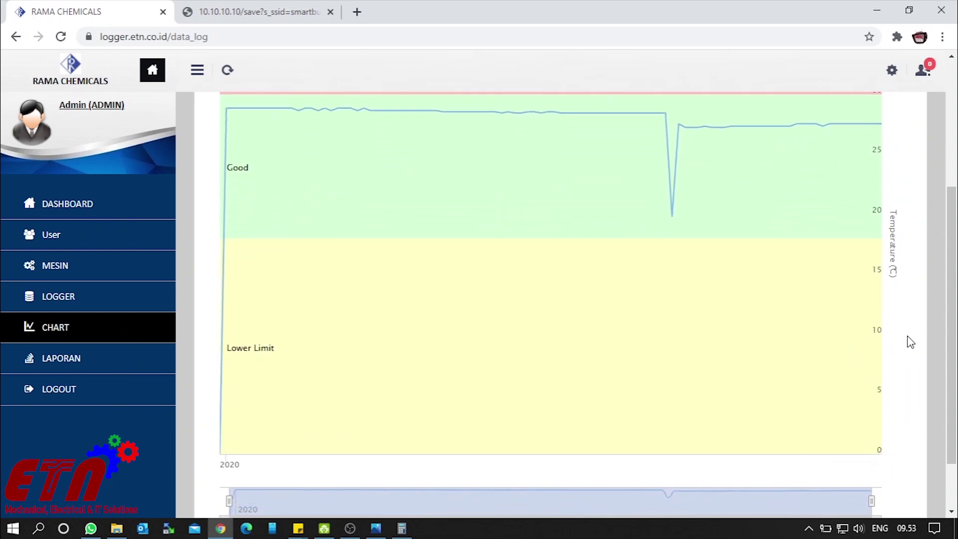
scroll(910, 342, "up", 1)
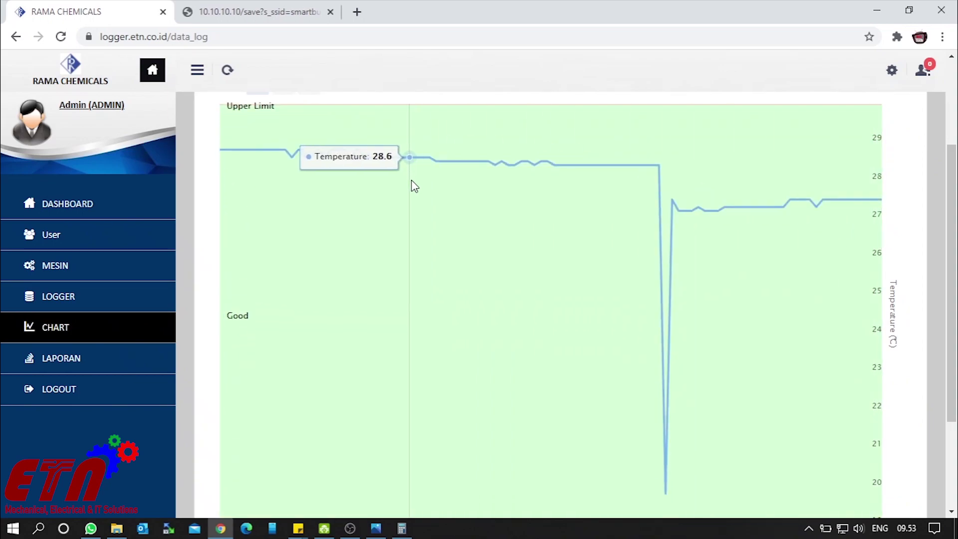
Step: View the Laporan report form and return to the dashboard
left_click(72, 367)
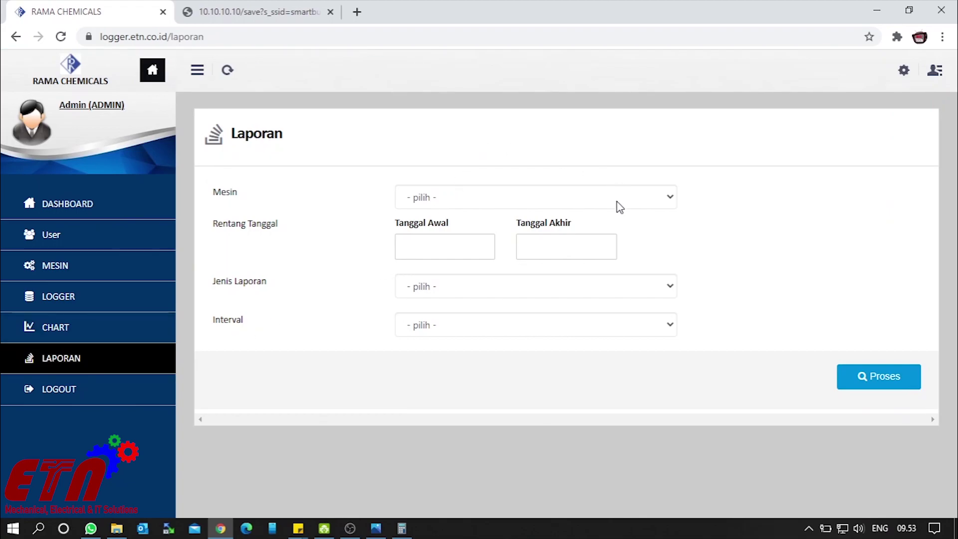
left_click(78, 213)
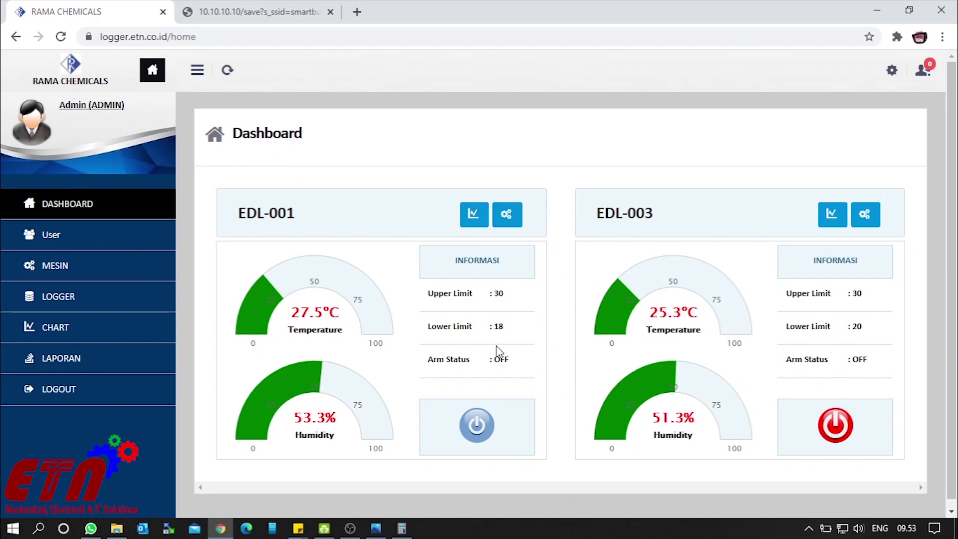
Step: Turn on the Arm Status in EDL-001's machine data, save the change and close the edit window
left_click(507, 215)
left_click_drag(171, 15, 596, 67)
scroll(643, 312, "down", 1)
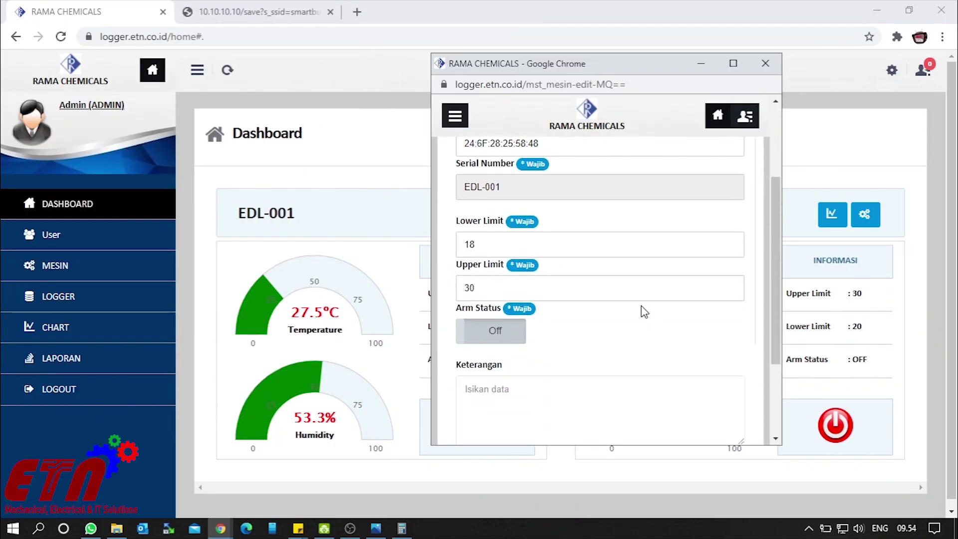
left_click(465, 320)
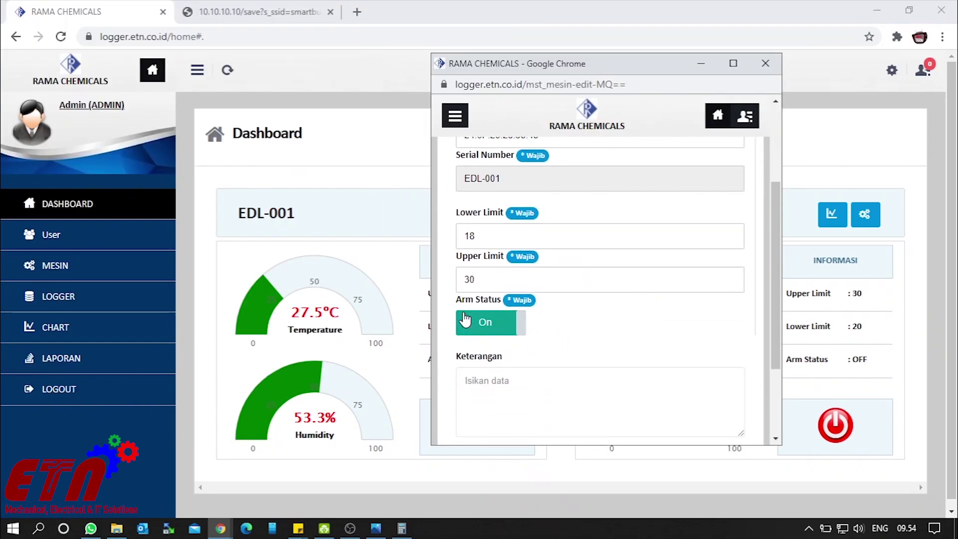
scroll(709, 320, "down", 3)
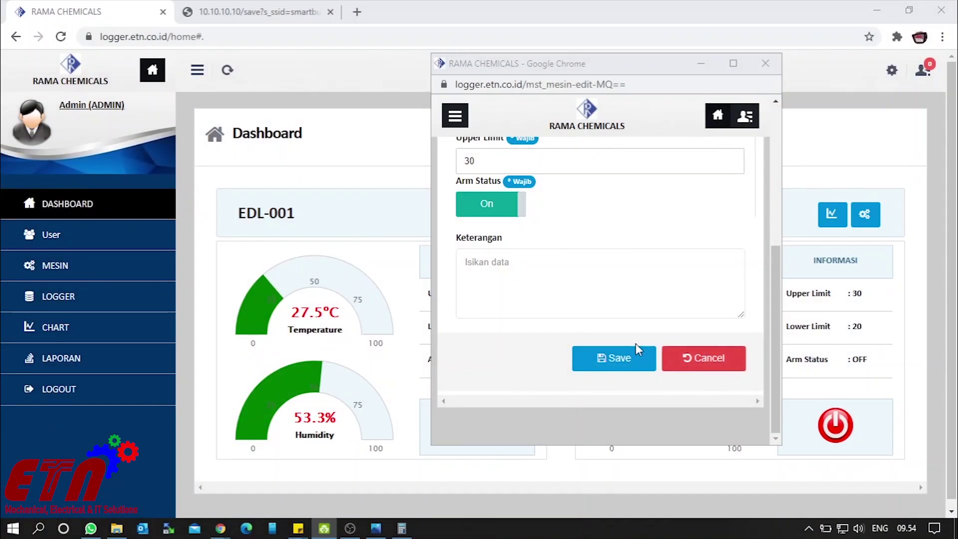
left_click(611, 362)
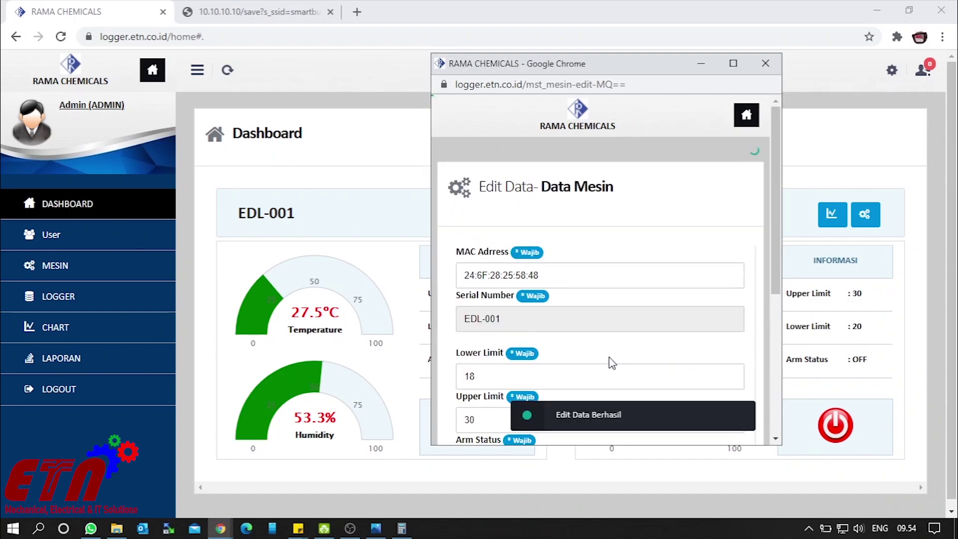
left_click(765, 63)
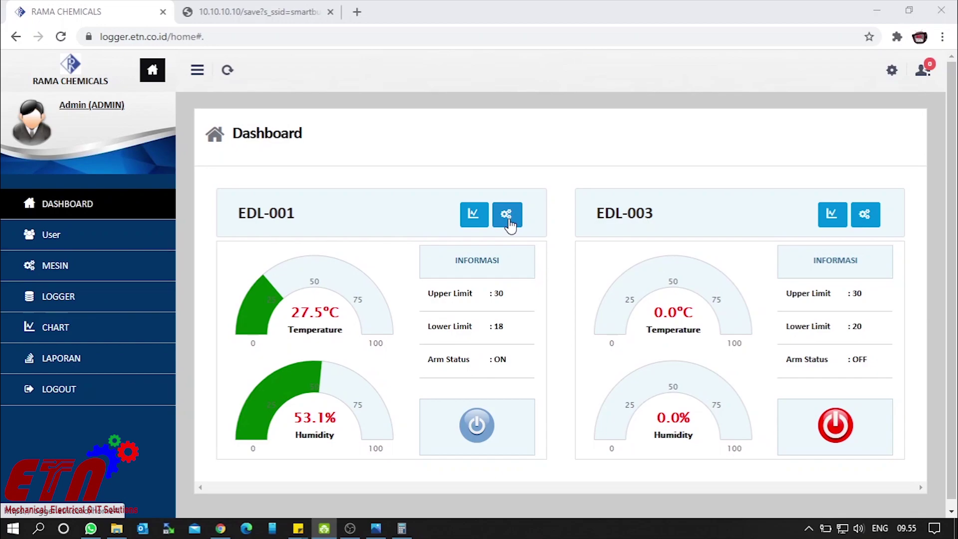
Step: Set EDL-001's upper limit to 25, save the machine data and close the edit window
left_click(508, 220)
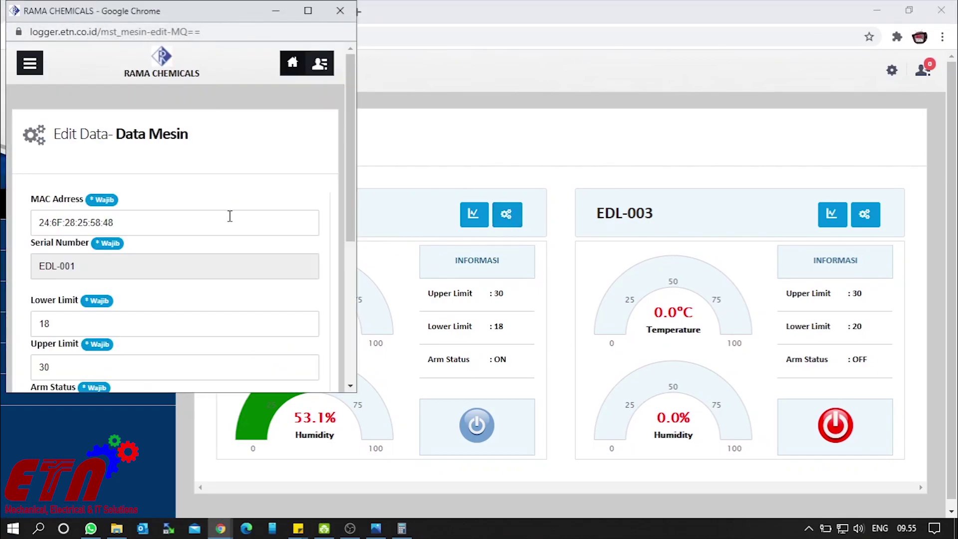
scroll(229, 215, "down", 4)
left_click(71, 156)
left_click_drag(159, 11, 648, 113)
left_click_drag(541, 260, 491, 259)
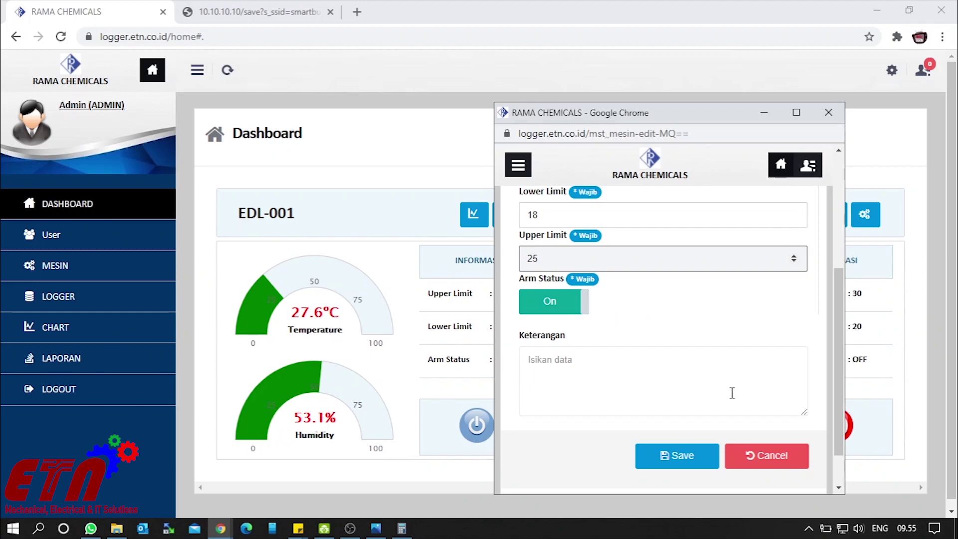
left_click(681, 454)
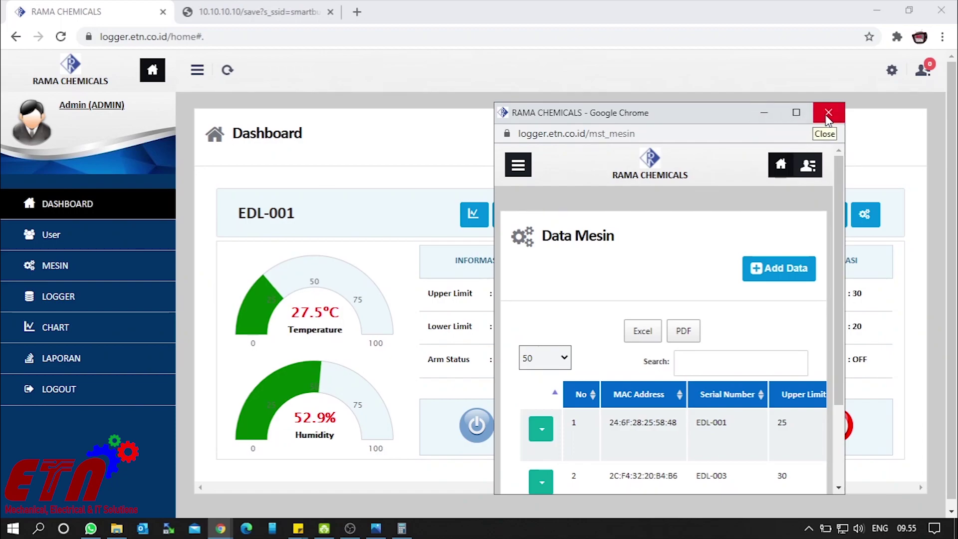
left_click(828, 114)
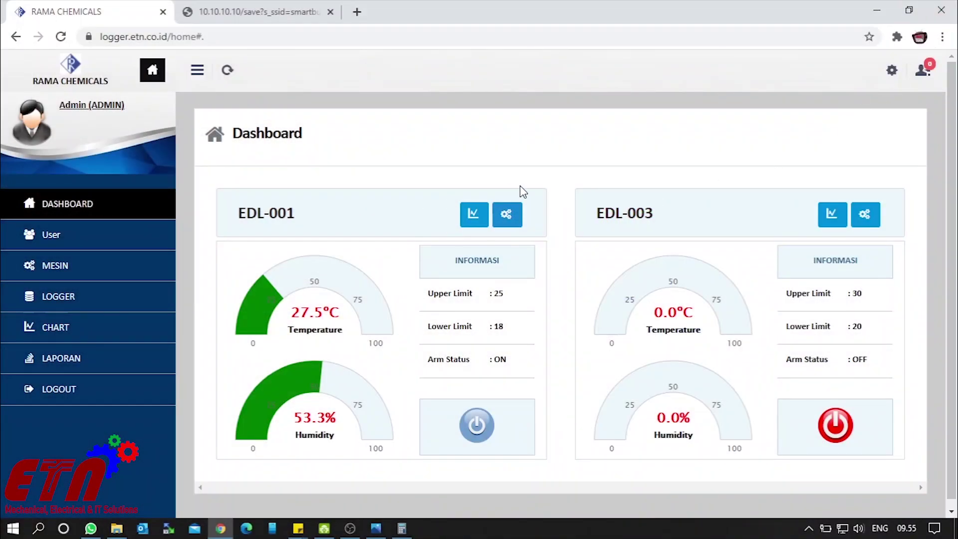
Step: Turn off the Arm Status in EDL-001's machine data, save the change and dismiss the edit window
left_click(514, 218)
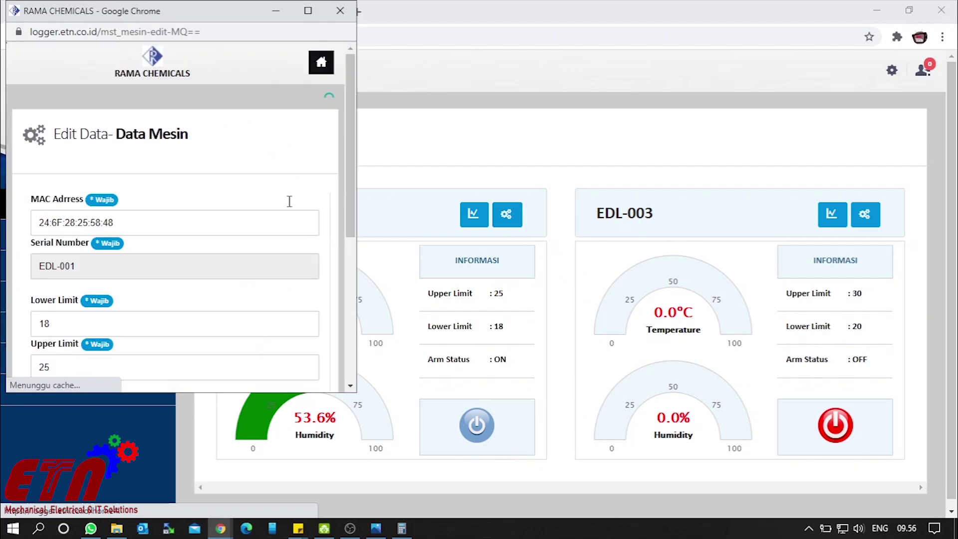
scroll(329, 196, "down", 5)
scroll(332, 196, "down", 1)
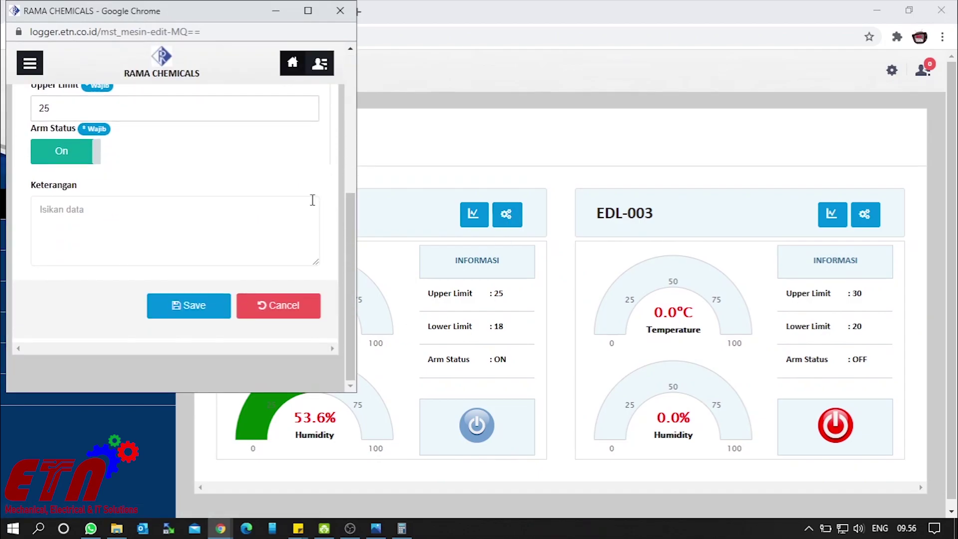
left_click(95, 162)
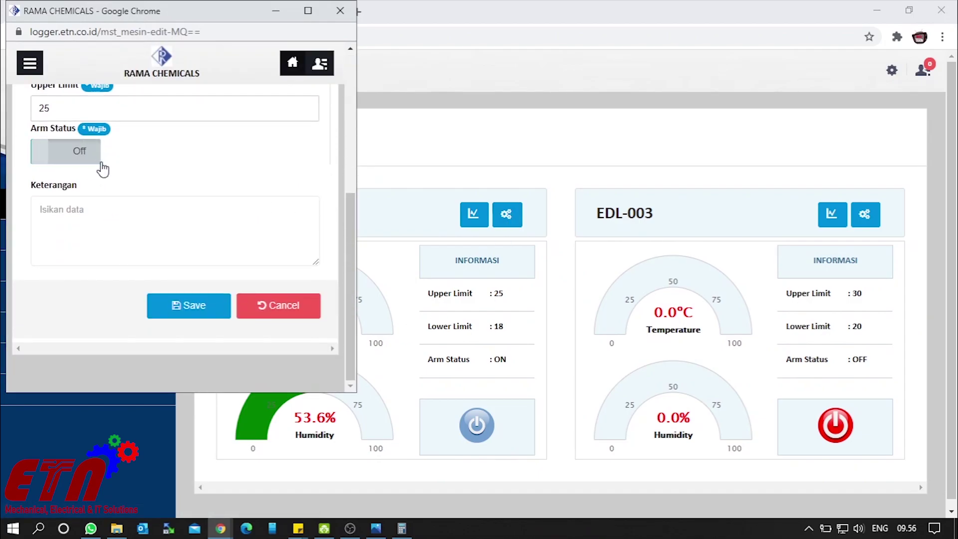
left_click(194, 305)
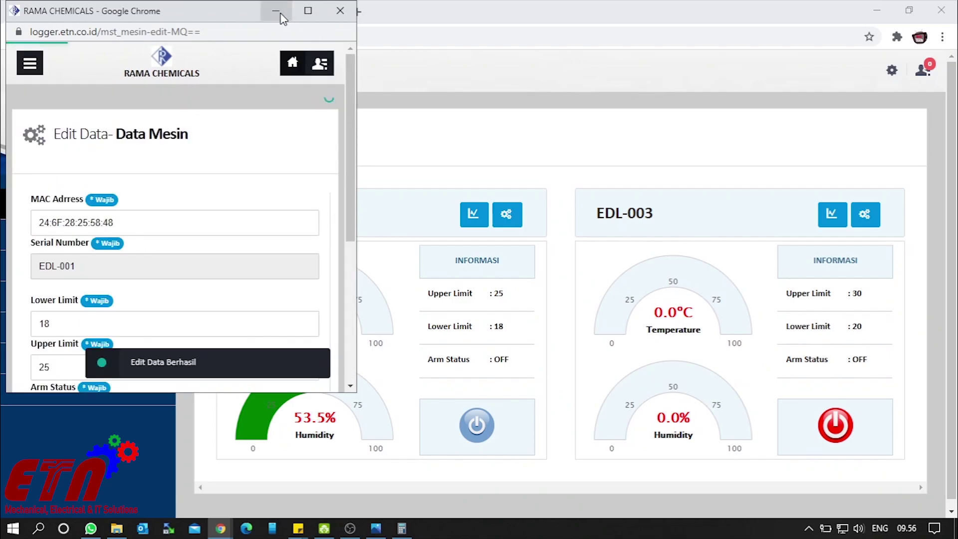
left_click(281, 19)
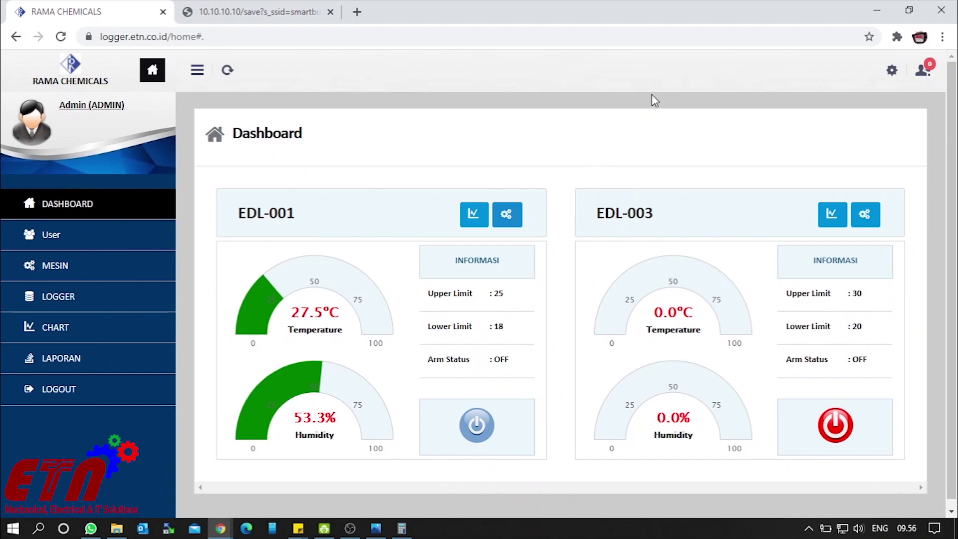
Step: Open EDL-001's log chart in a maximized window and examine its temperature curve against the updated upper limit
left_click(473, 216)
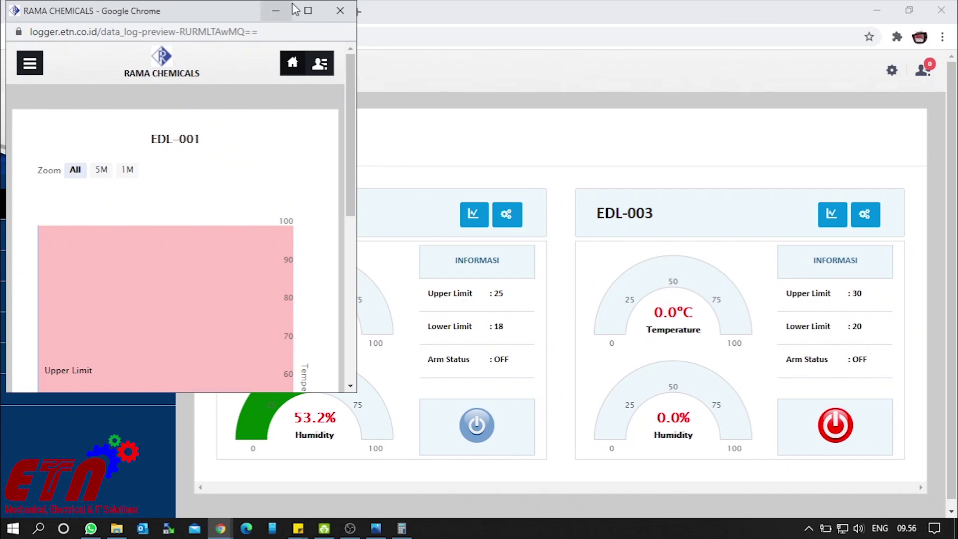
left_click(308, 10)
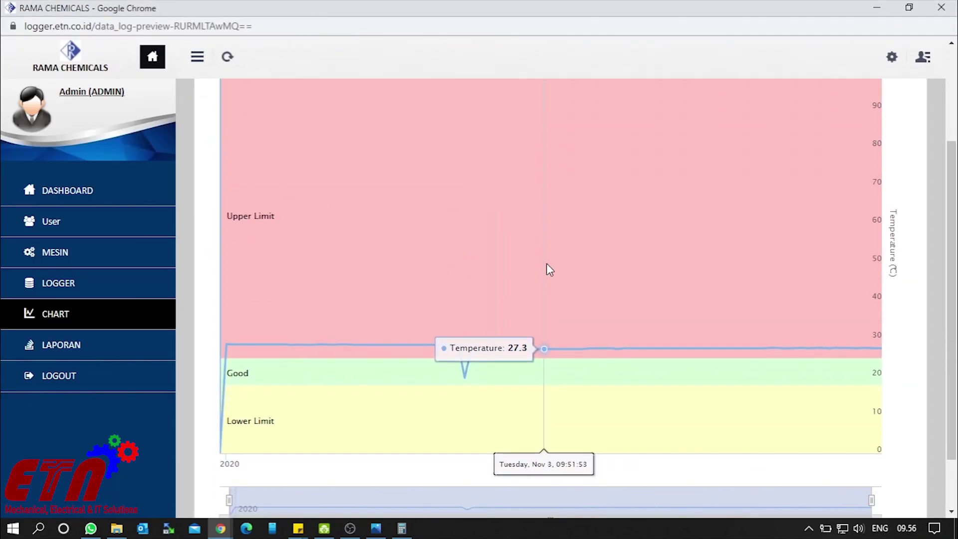
scroll(547, 264, "down", 2)
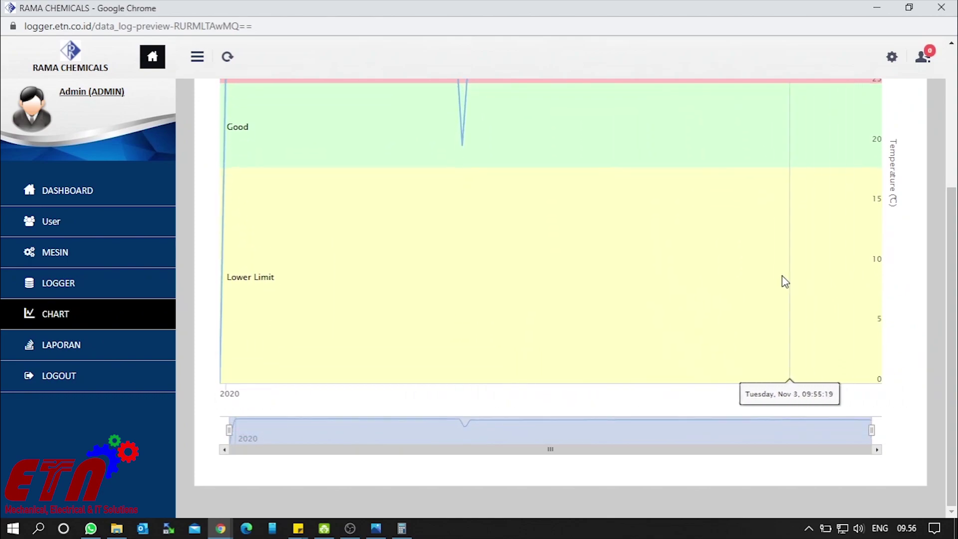
scroll(790, 283, "up", 3)
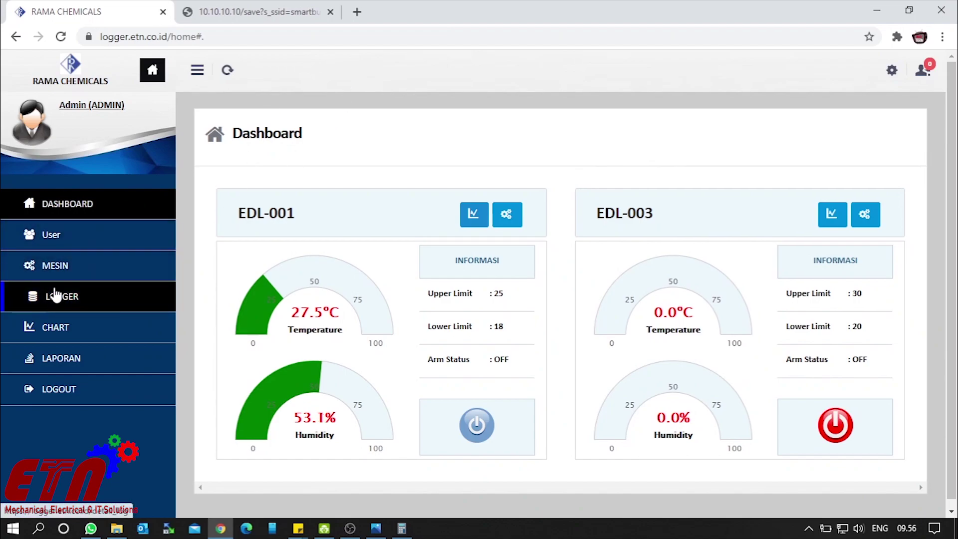
left_click(54, 367)
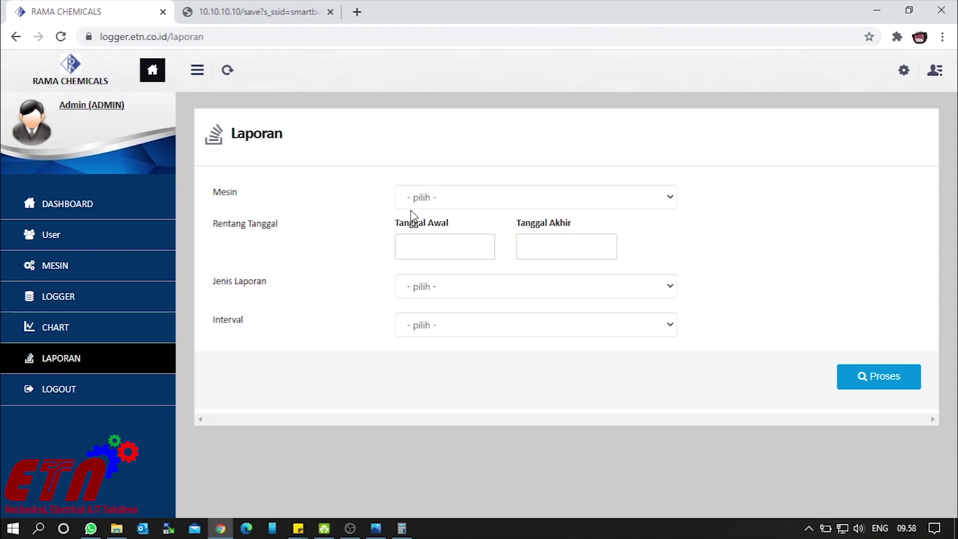
left_click(429, 199)
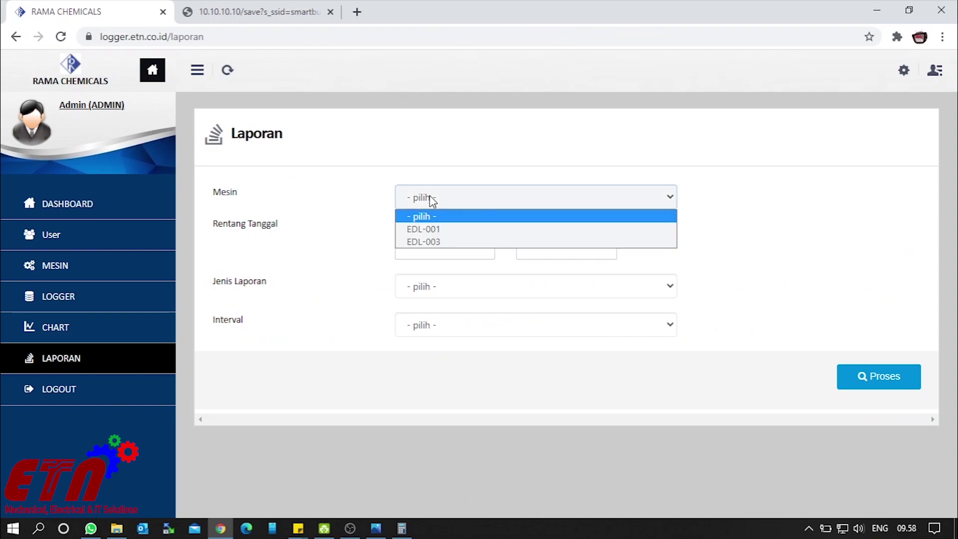
left_click(424, 230)
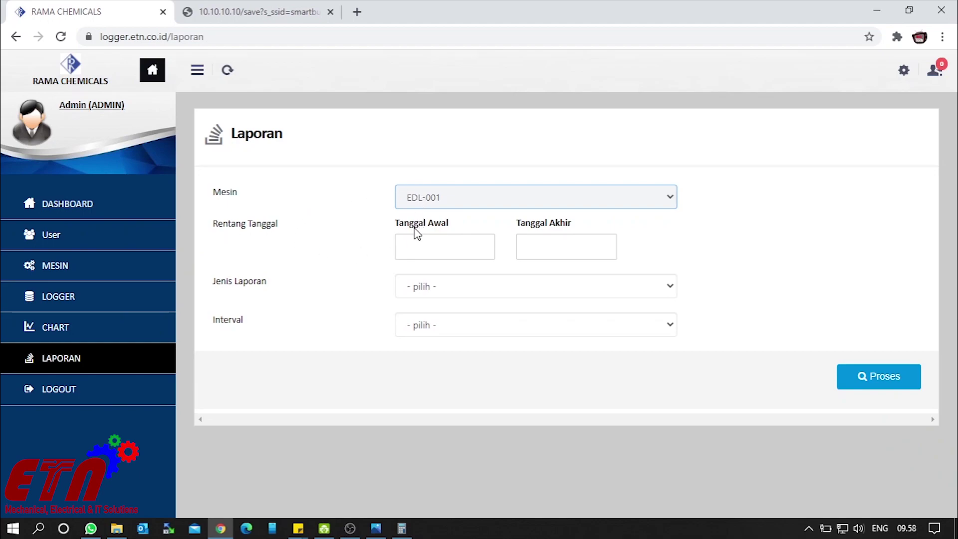
left_click(460, 253)
left_click(413, 309)
left_click(593, 248)
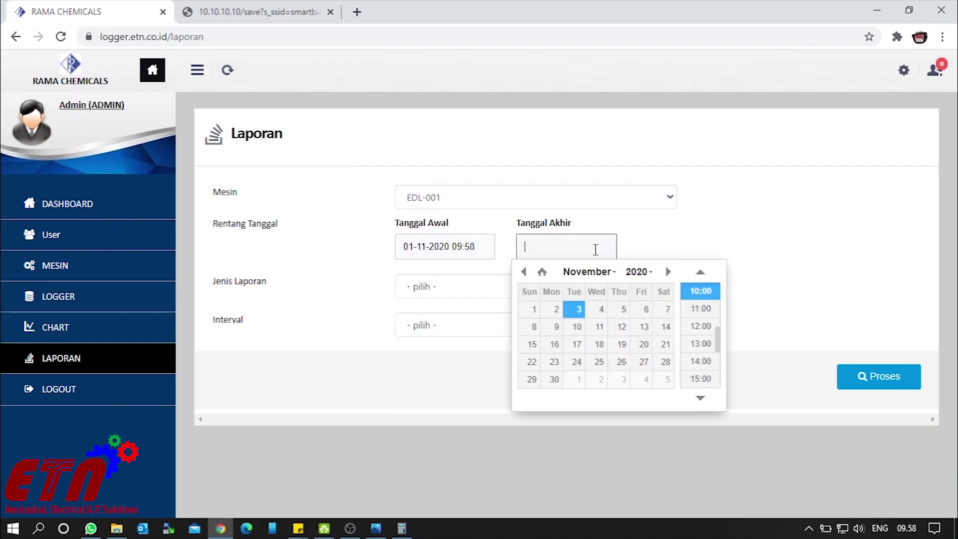
left_click(555, 315)
left_click(680, 242)
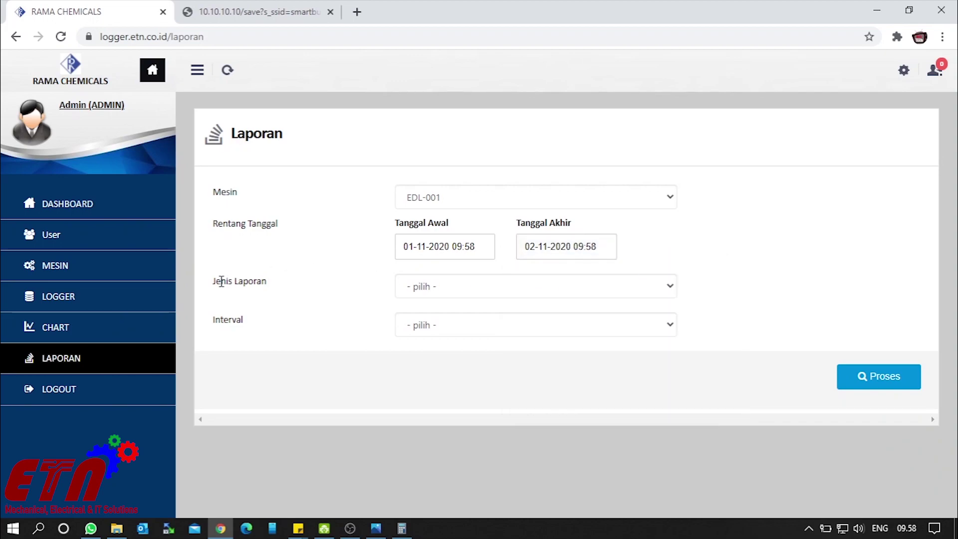
Step: Generate the report as a Chart with a 5 Menit interval and view its humidity and temperature curves
left_click(499, 292)
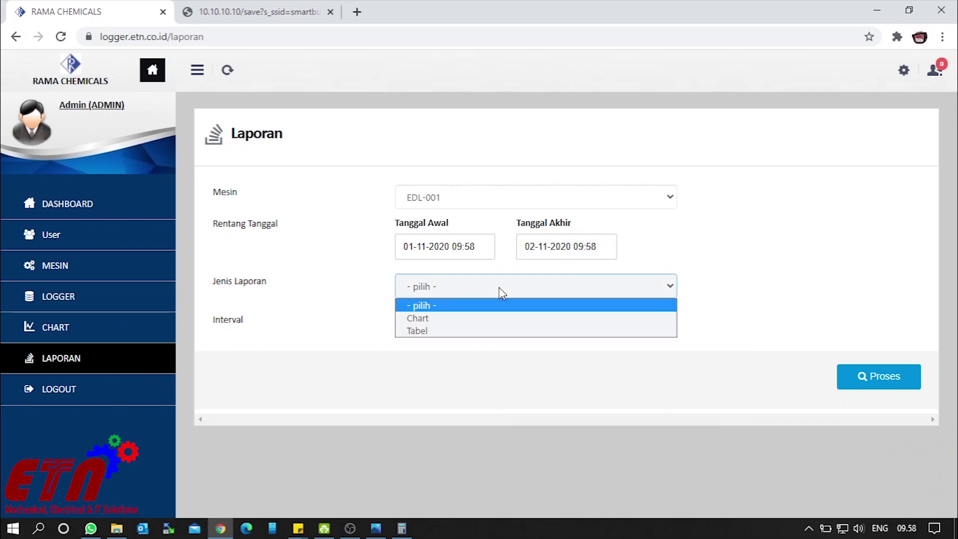
left_click(487, 319)
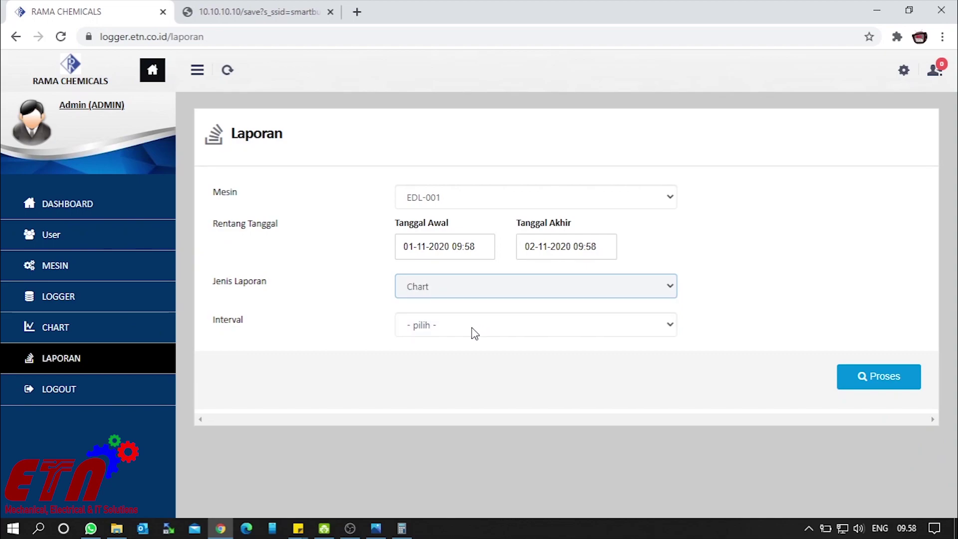
left_click(472, 328)
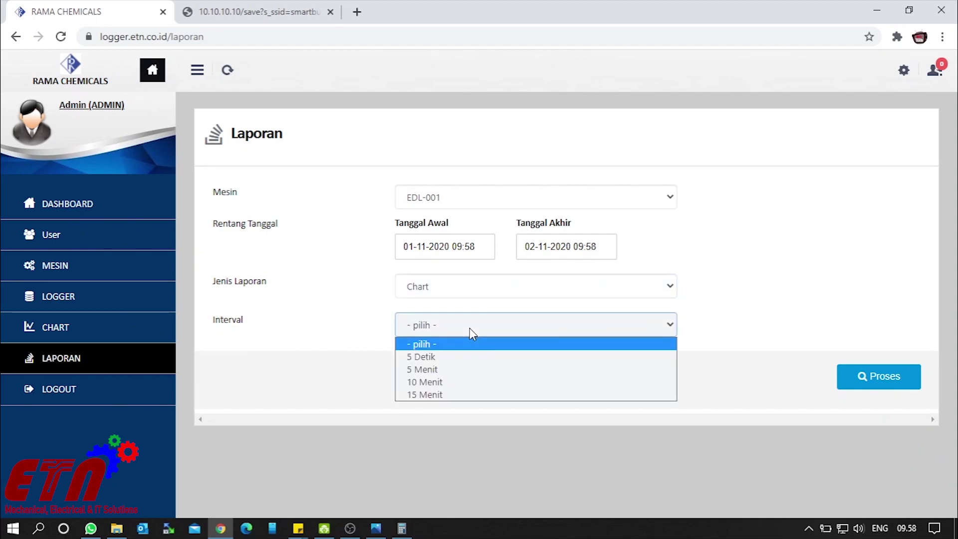
left_click(441, 371)
left_click(865, 386)
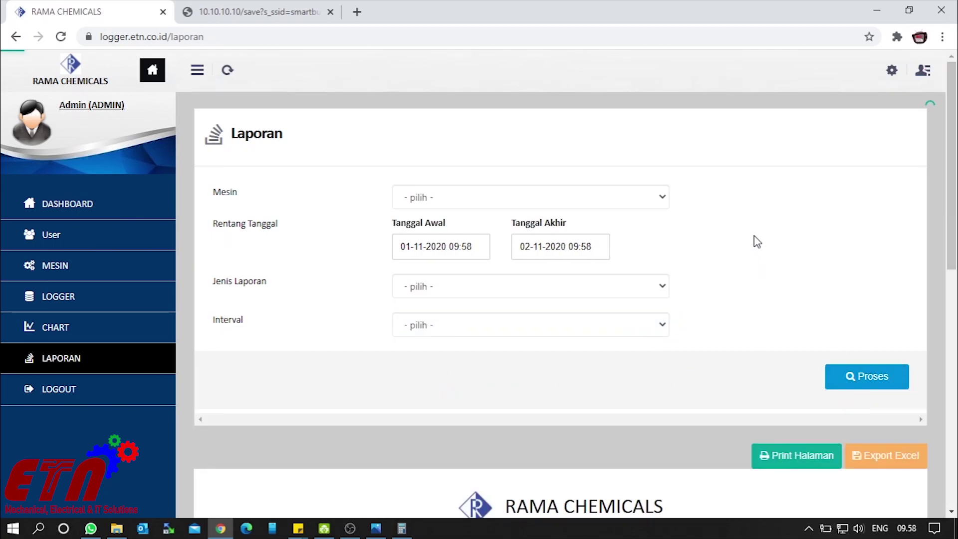
scroll(757, 241, "down", 3)
scroll(757, 241, "down", 5)
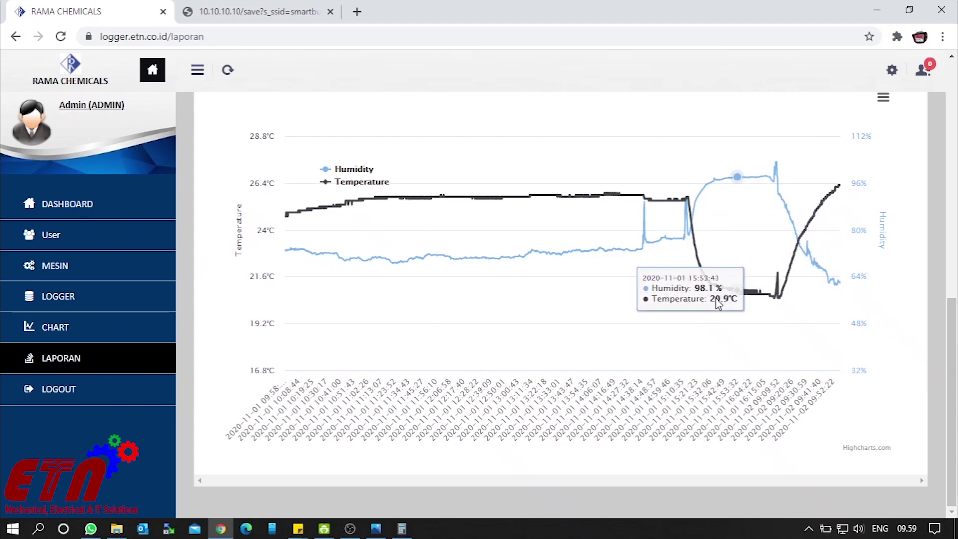
Step: Print the chart report to PDF, saving it as RAMA CHEMICALS.pdf on the Desktop over the existing file
scroll(898, 214, "up", 3)
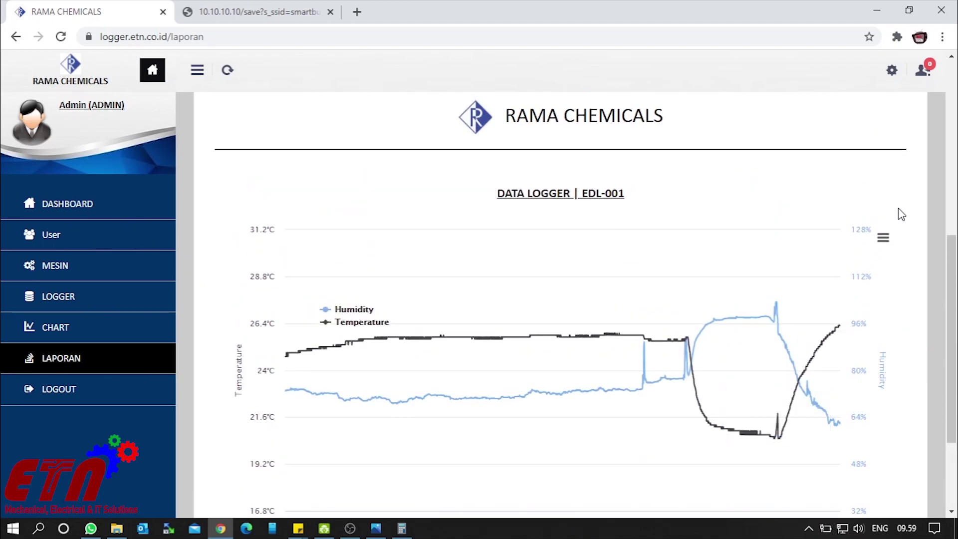
scroll(900, 215, "up", 3)
left_click(797, 207)
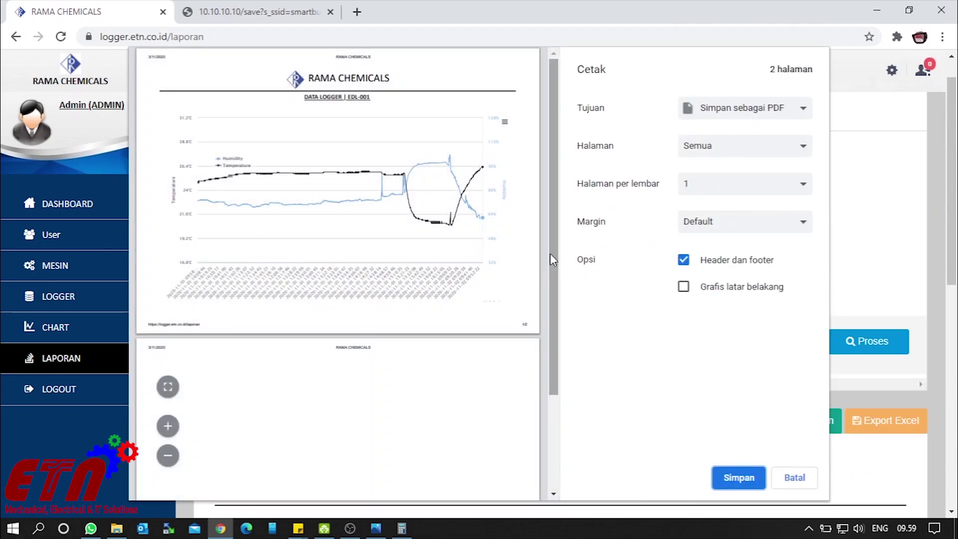
scroll(553, 270, "down", 1)
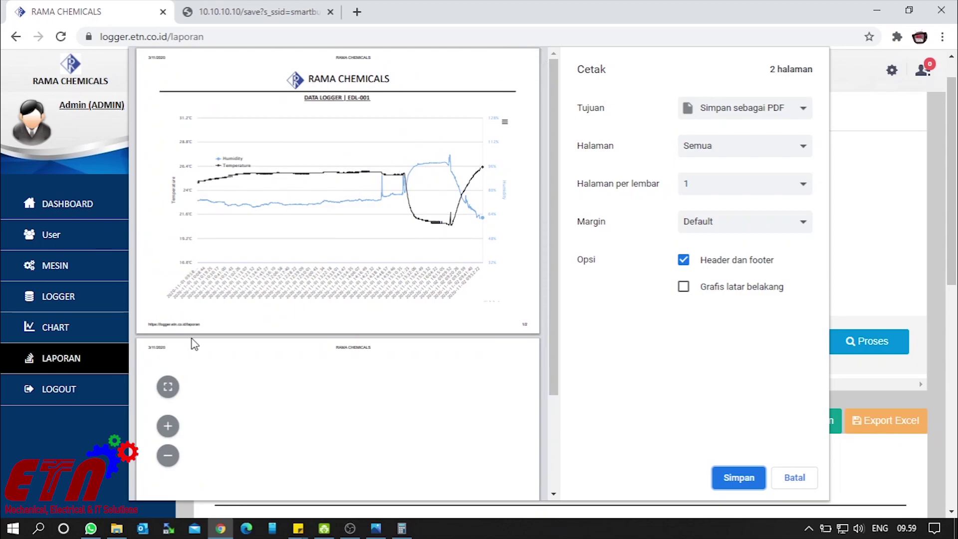
left_click(740, 478)
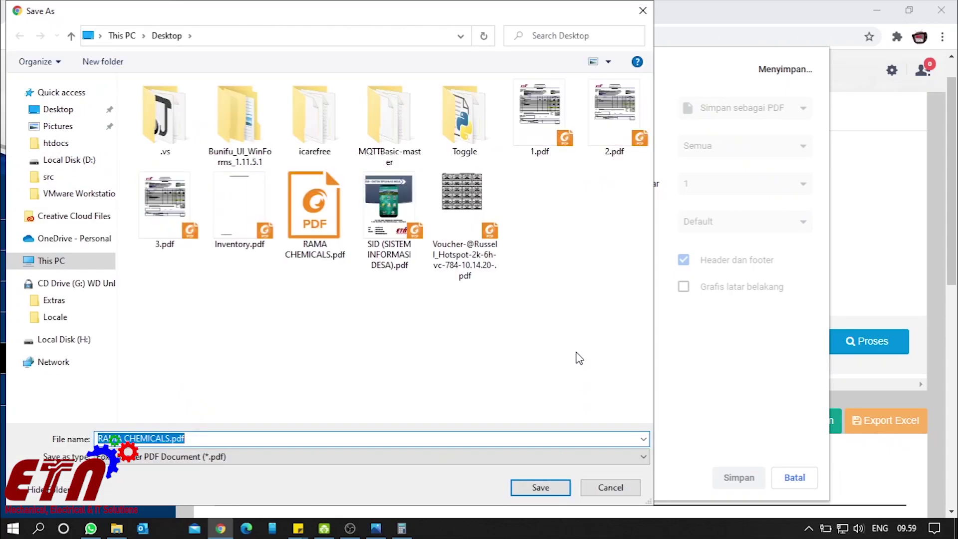
left_click(559, 489)
left_click(520, 271)
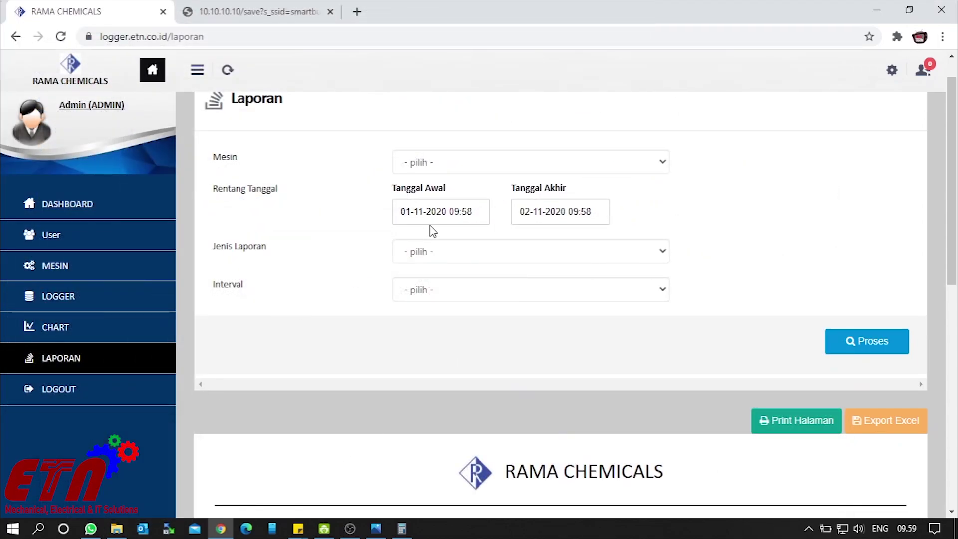
Step: Generate a Tabel report for EDL-001 with a 5 Menit interval over the same date range and look through its rows
scroll(643, 450, "down", 9)
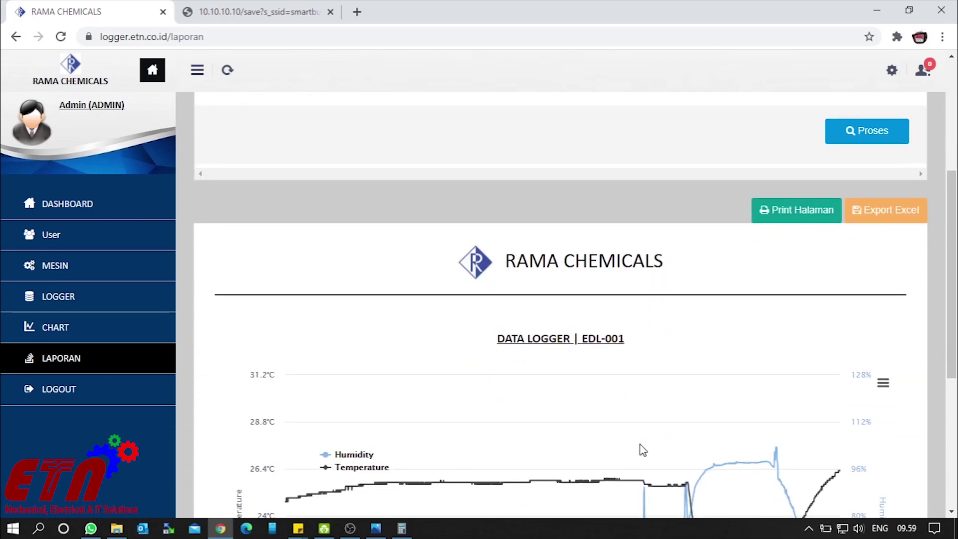
scroll(643, 447, "up", 7)
scroll(553, 303, "up", 2)
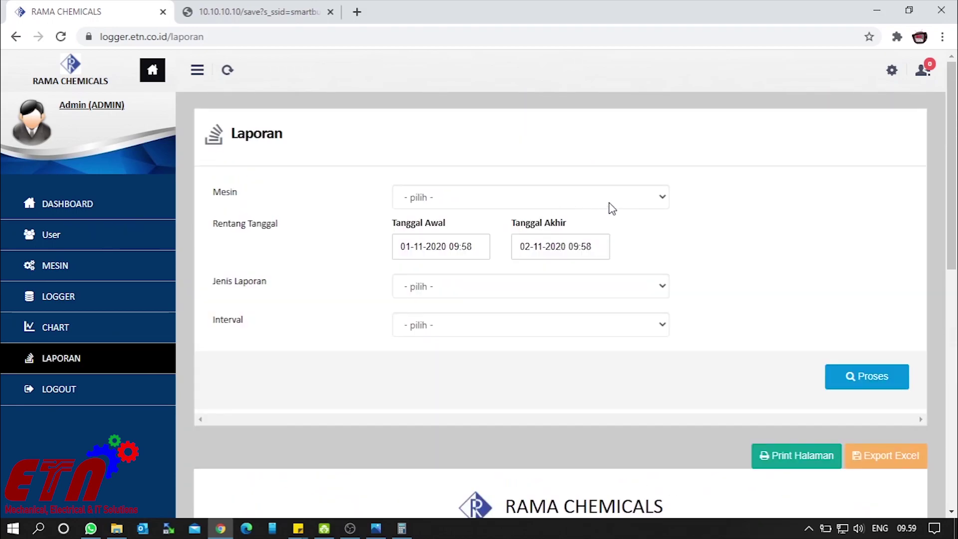
left_click(631, 201)
left_click(411, 230)
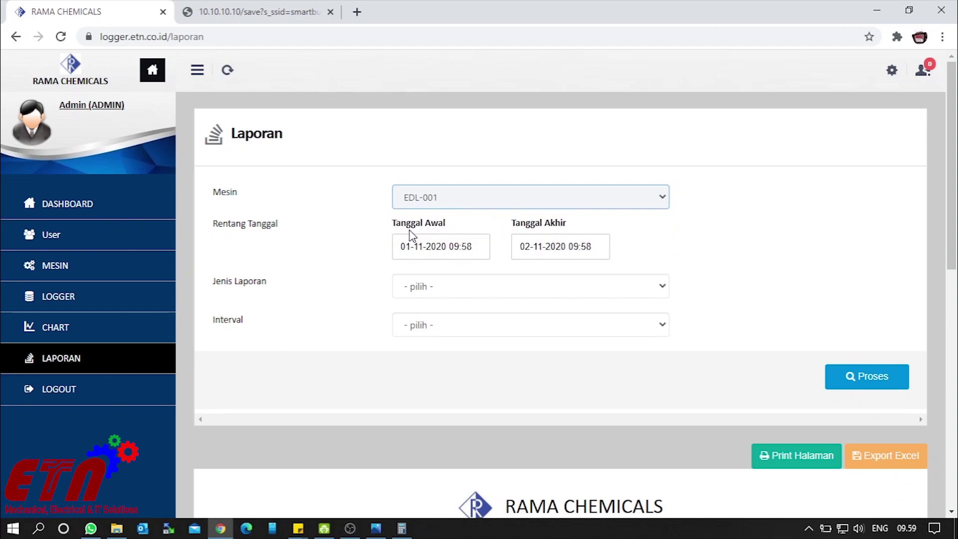
left_click(494, 292)
left_click(477, 331)
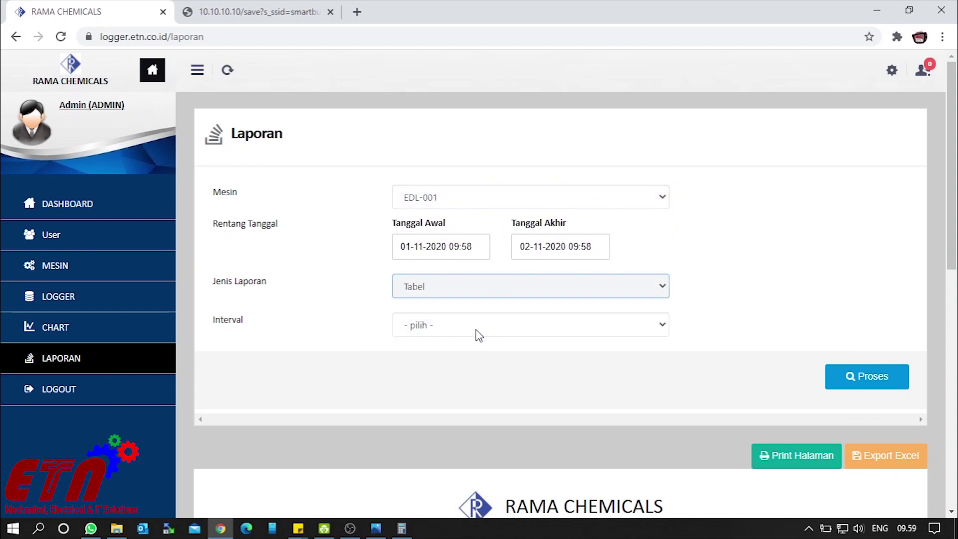
left_click(476, 330)
left_click(461, 367)
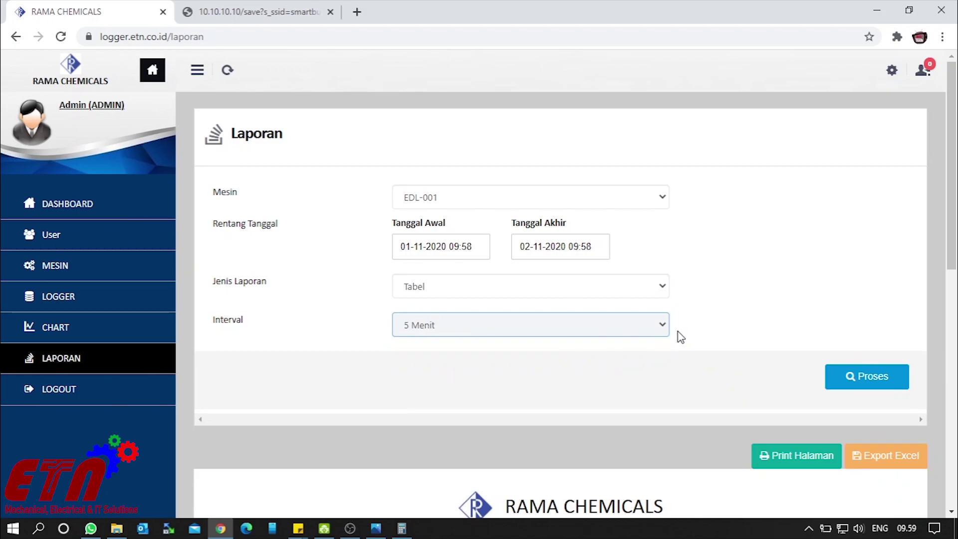
left_click(865, 383)
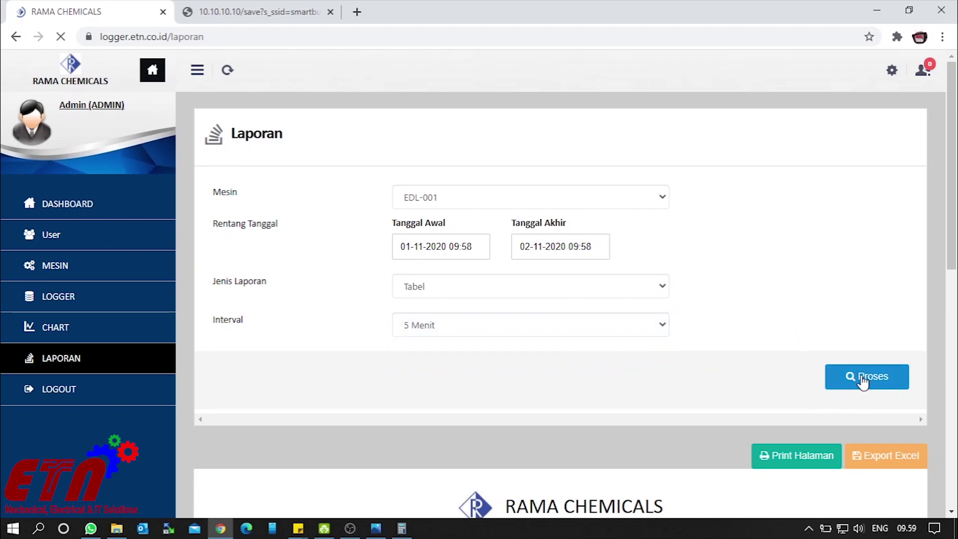
scroll(685, 254, "down", 2)
scroll(684, 255, "down", 15)
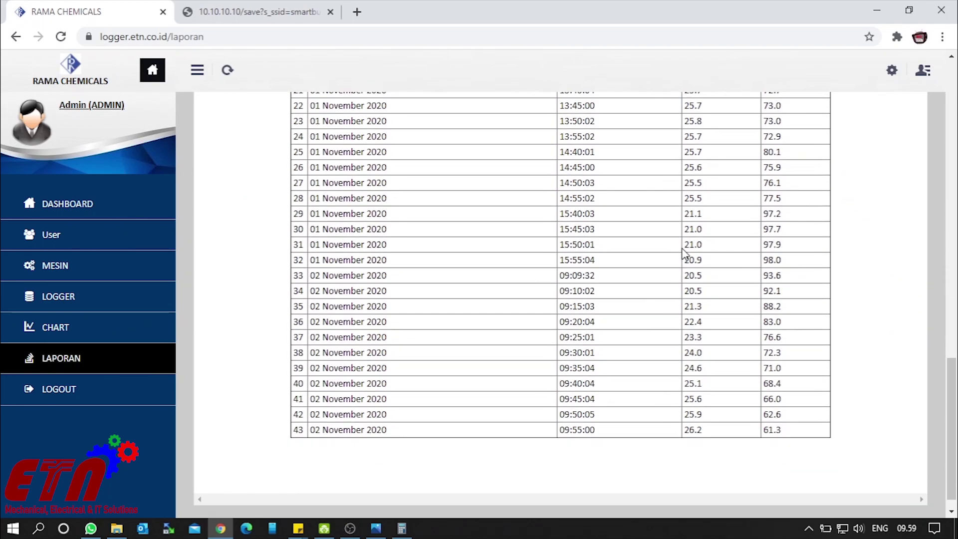
scroll(684, 255, "up", 11)
scroll(684, 254, "down", 5)
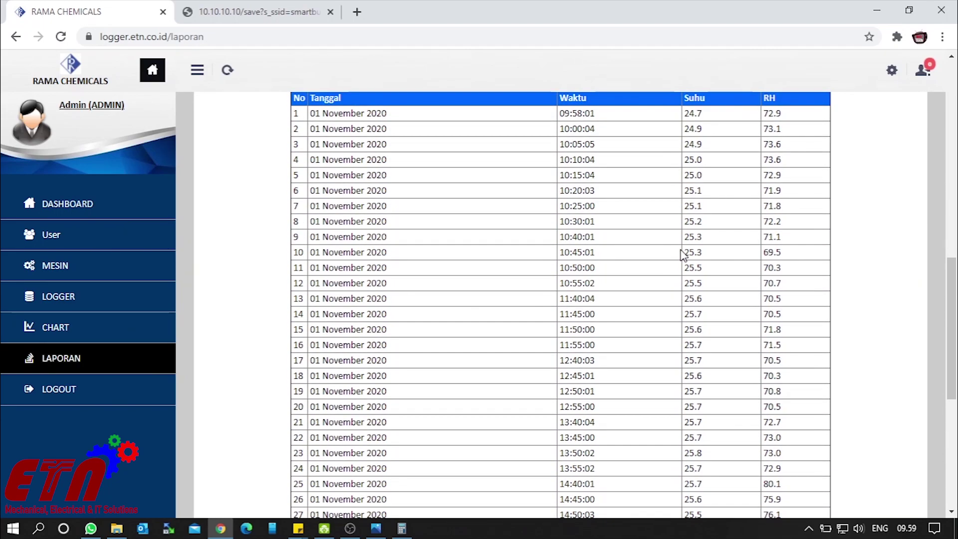
Step: Export the EDL-001 table report to Excel, open the downloaded download (2).xls despite the format warning, and enable editing
scroll(683, 255, "up", 7)
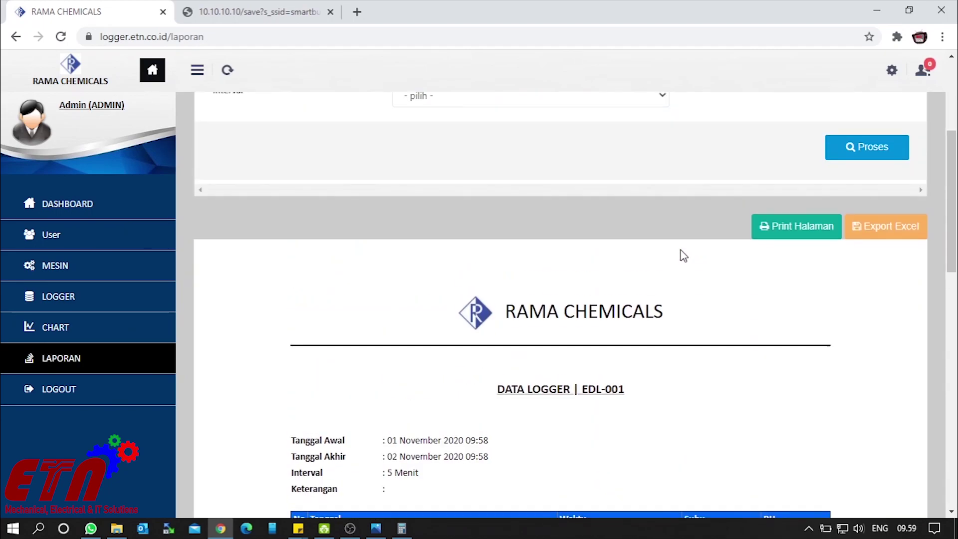
left_click(905, 237)
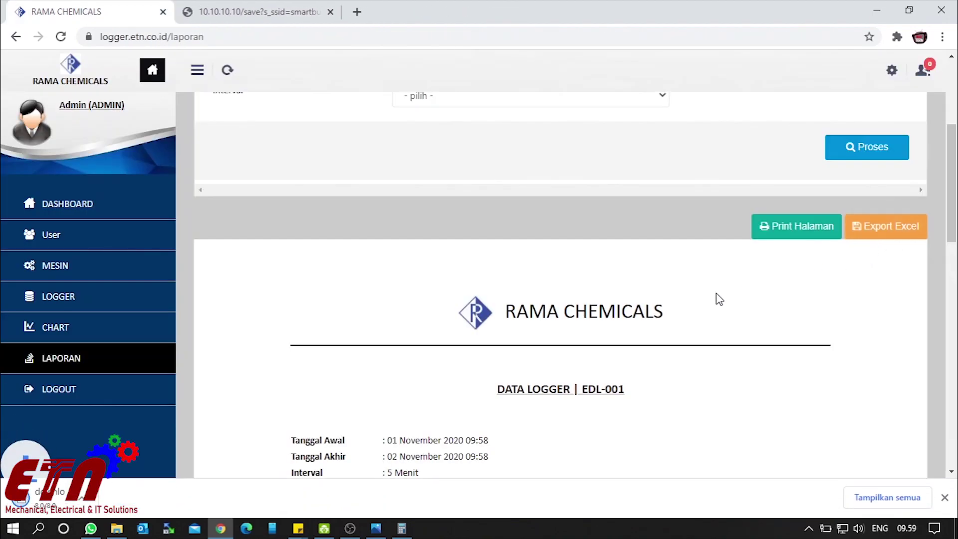
left_click(57, 501)
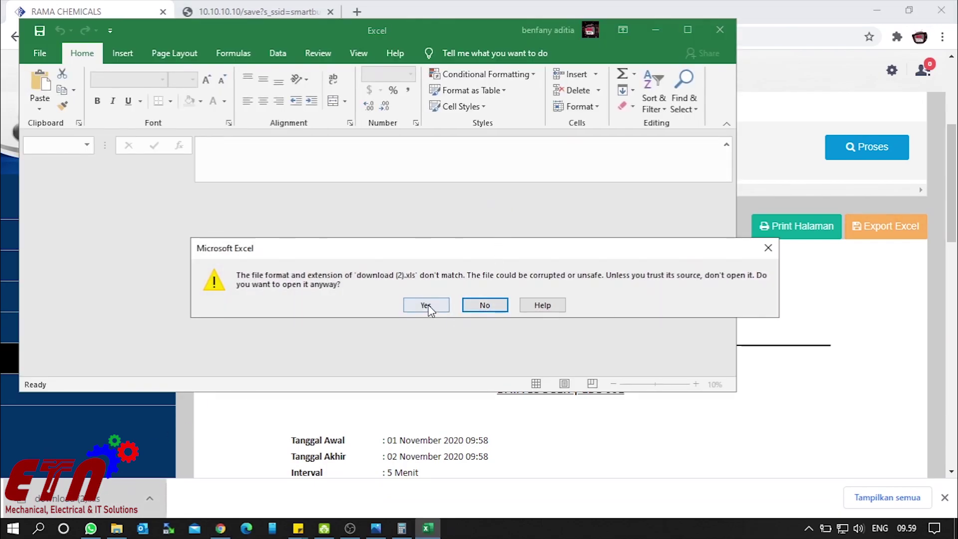
left_click(426, 305)
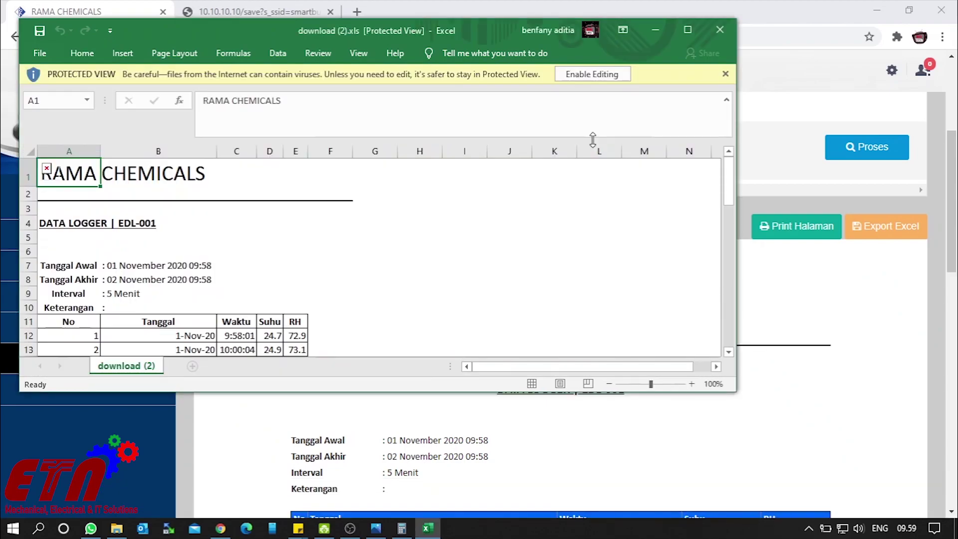
left_click(687, 26)
left_click(568, 56)
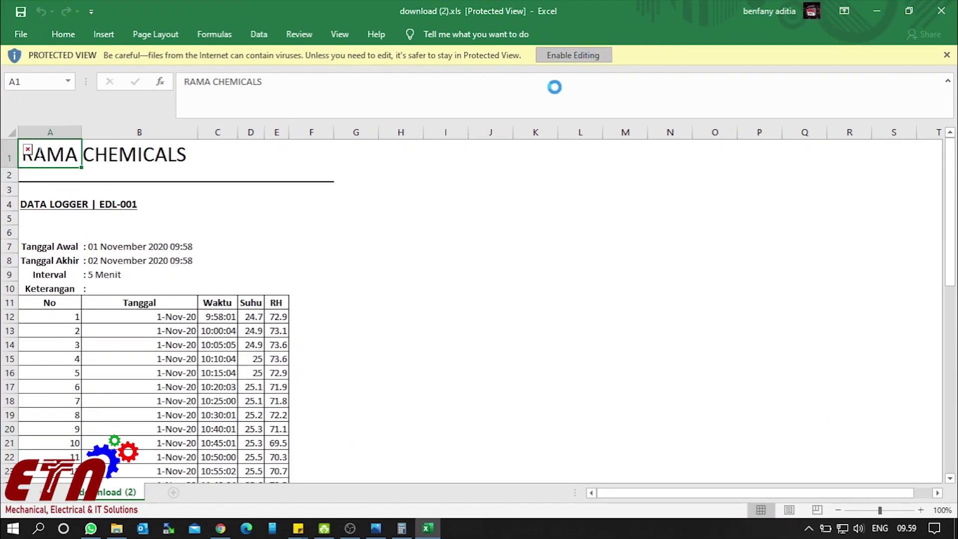
Step: Review the exported temperature and humidity rows in the workbook and close it
scroll(309, 262, "down", 12)
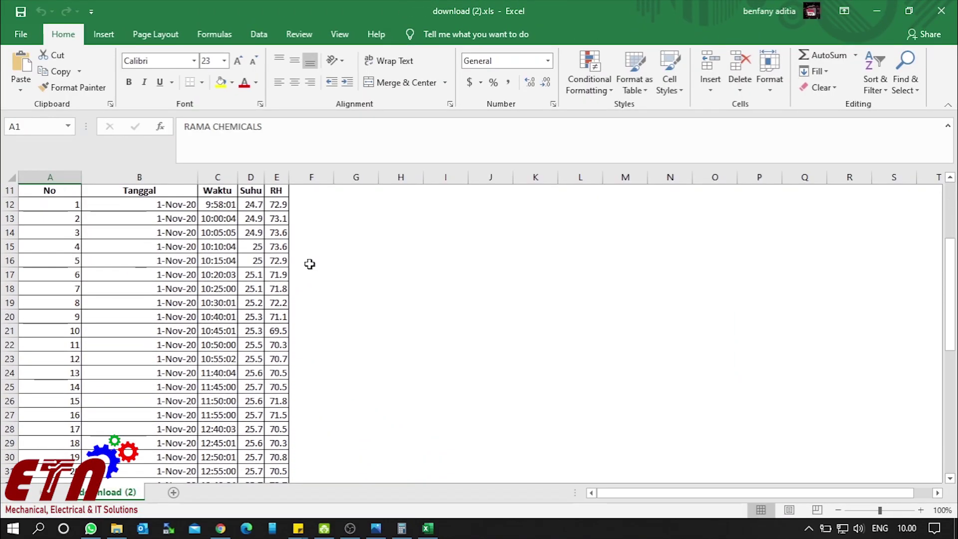
scroll(294, 301, "down", 3)
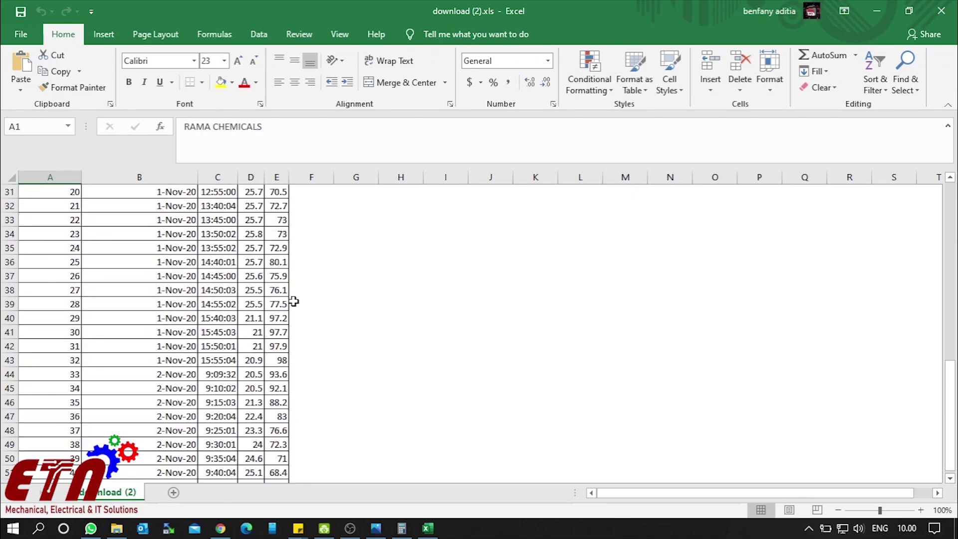
scroll(291, 299, "up", 15)
left_click(941, 11)
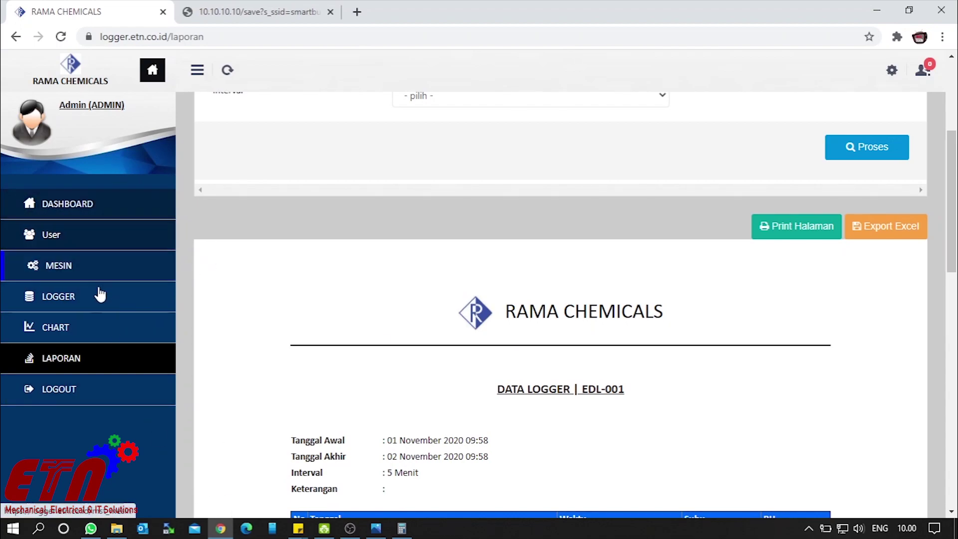
Step: Start adding a new user and fill in the user's name, username and account password
left_click(88, 204)
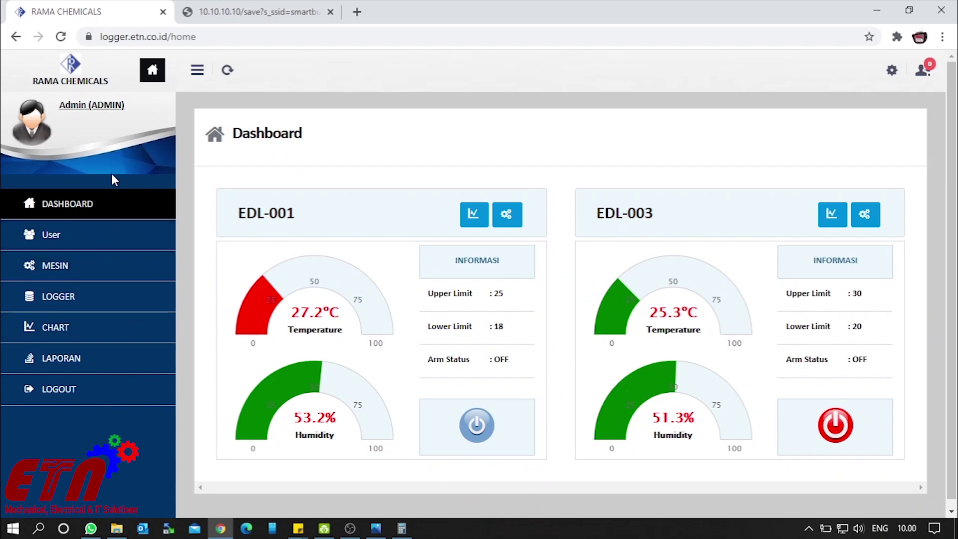
left_click(67, 242)
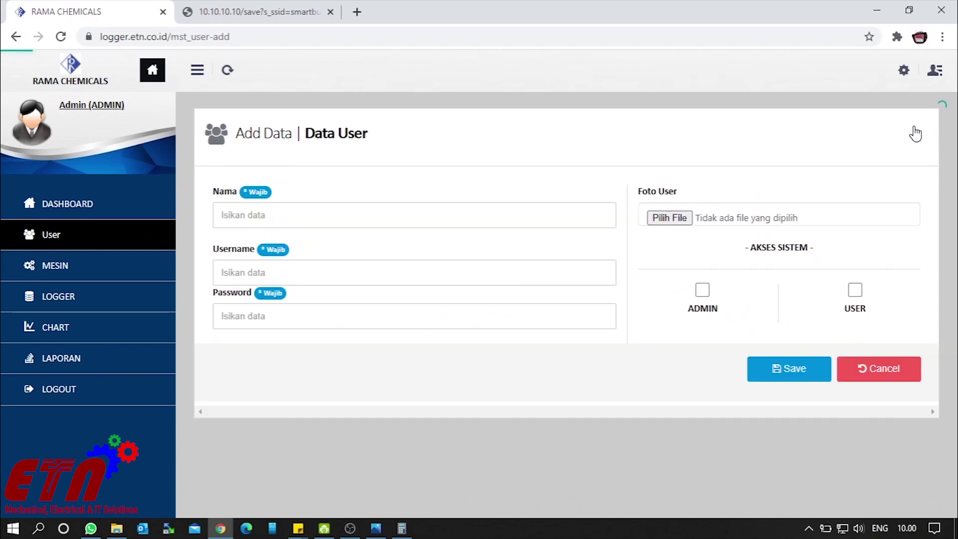
left_click(239, 211)
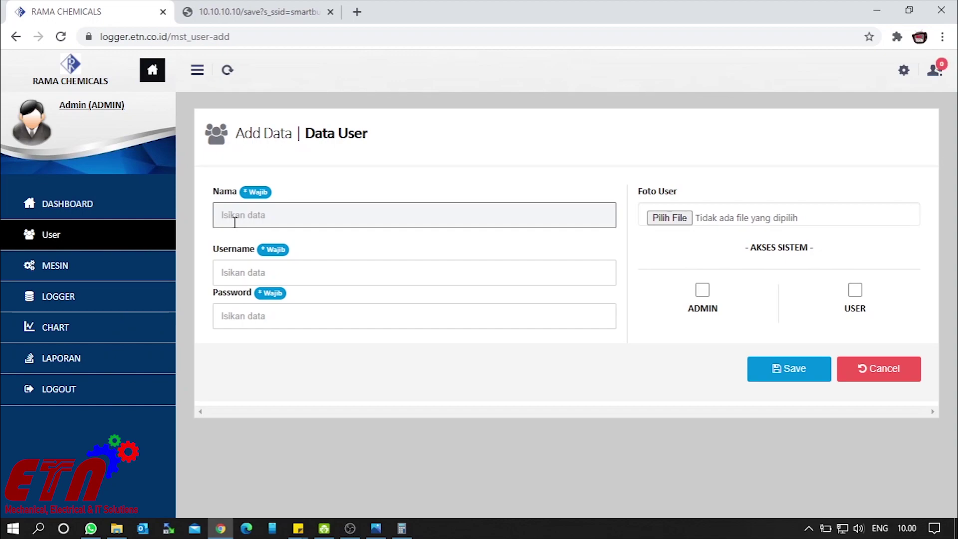
type("i")
key("BackSpace")
type("i")
key("BackSpace")
type("JAMES")
key("Tab")
type("JAM")
left_click(233, 309)
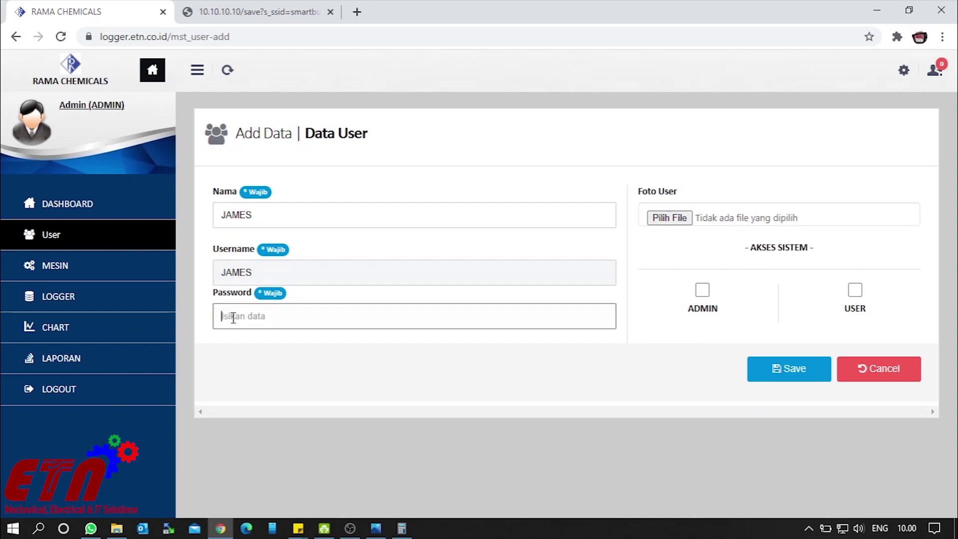
type("1")
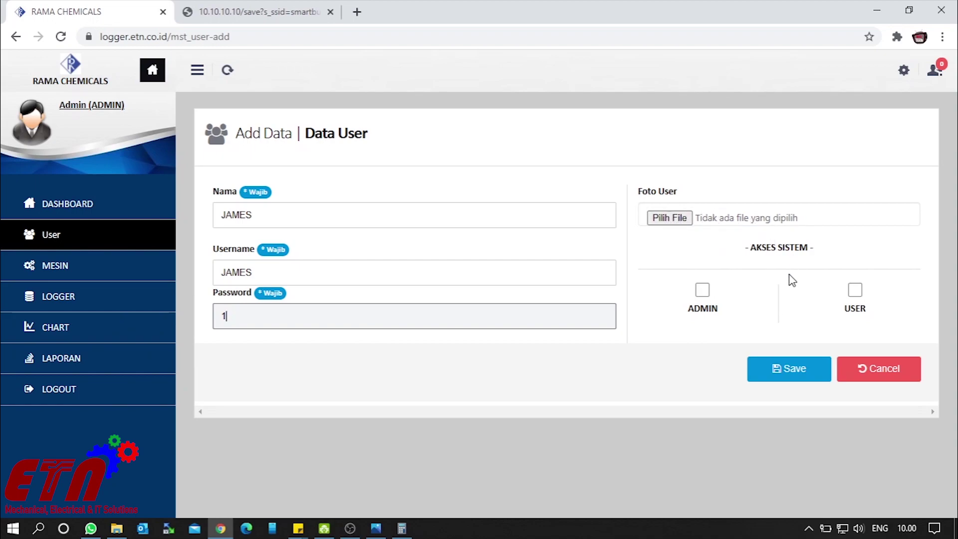
Step: Select both ADMIN and USER system access for the new user and discard the form
left_click(701, 291)
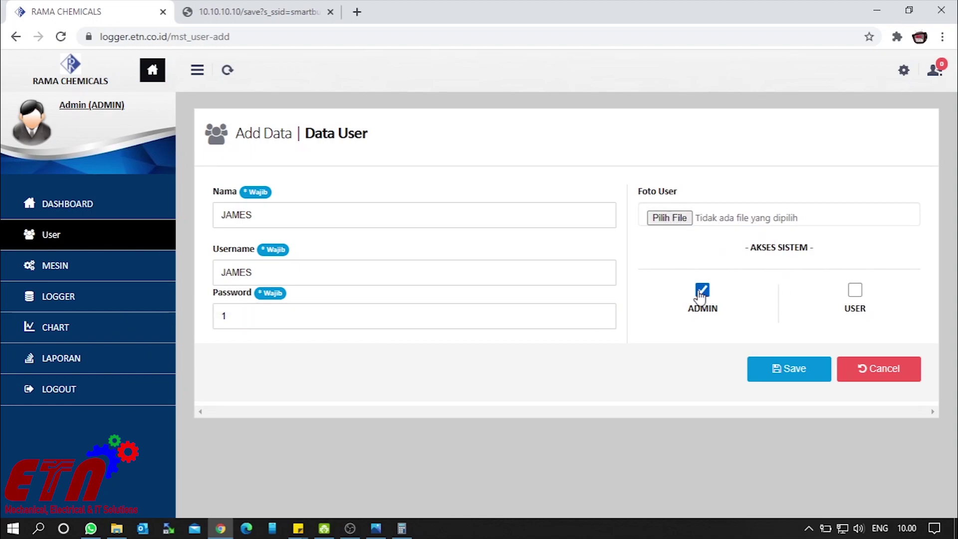
left_click(856, 292)
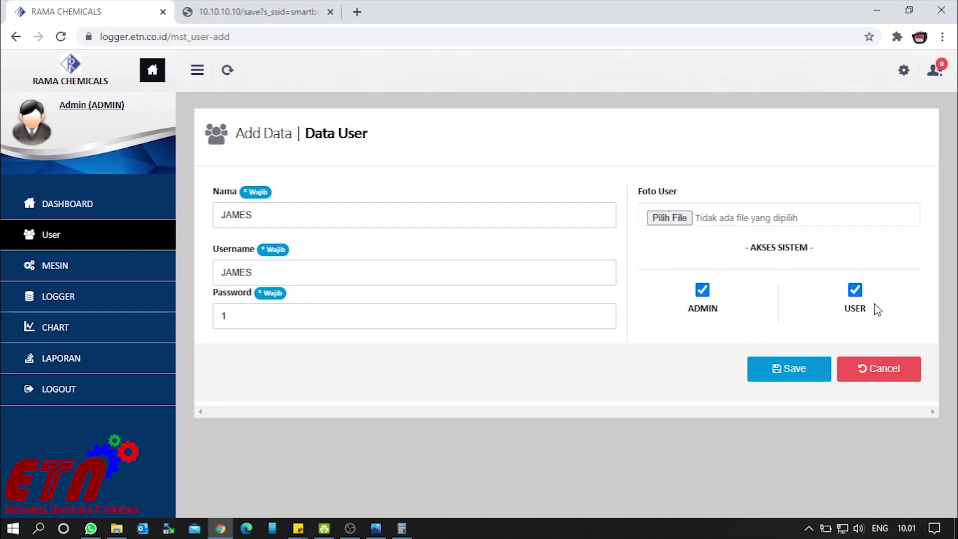
left_click(863, 372)
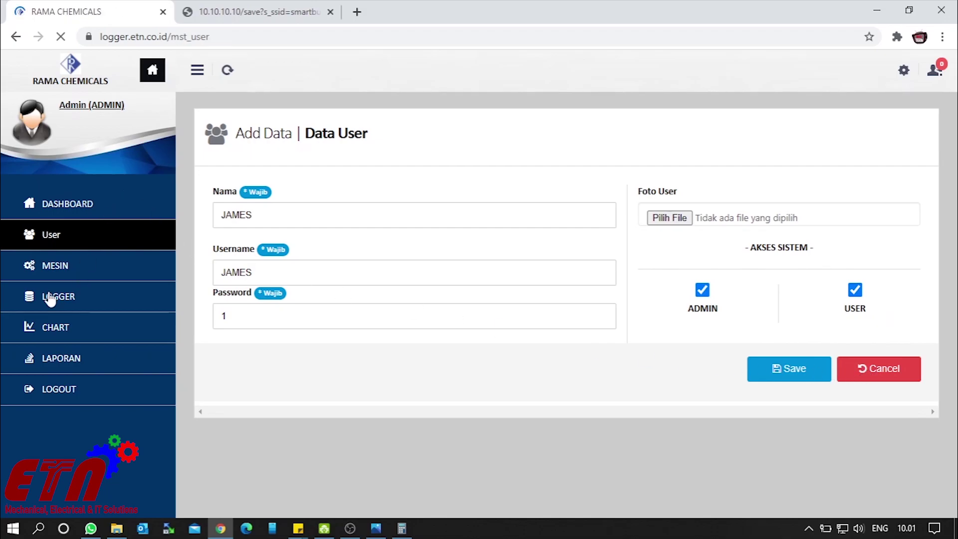
left_click(58, 307)
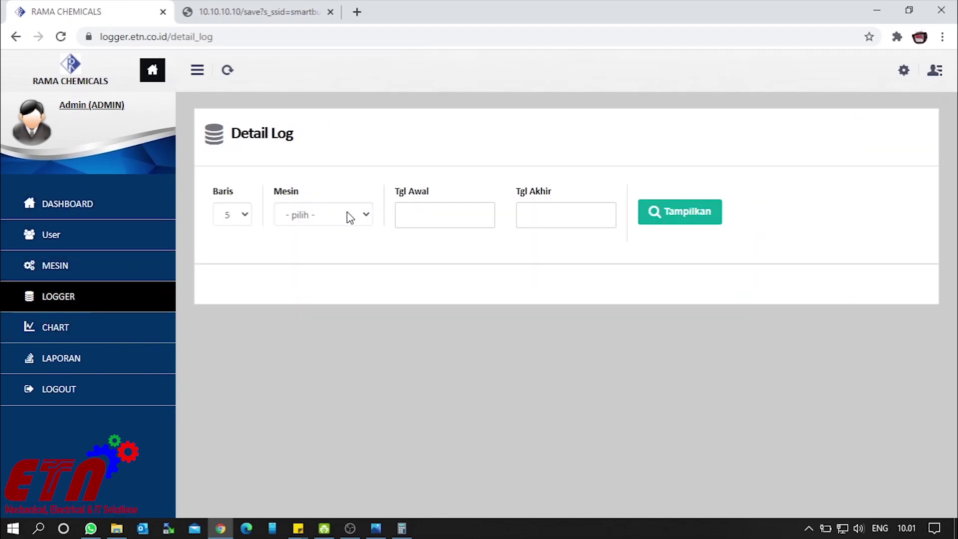
left_click(349, 217)
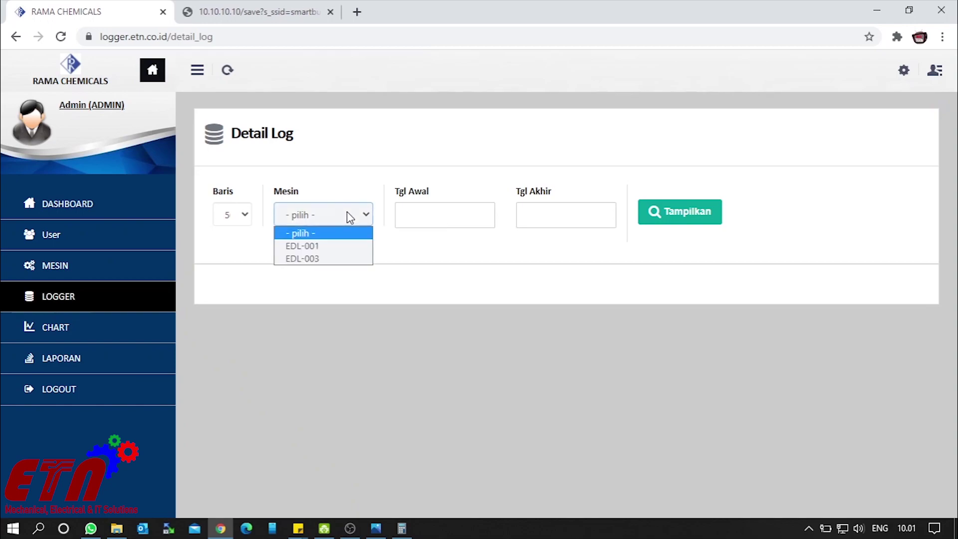
left_click(316, 246)
left_click(478, 206)
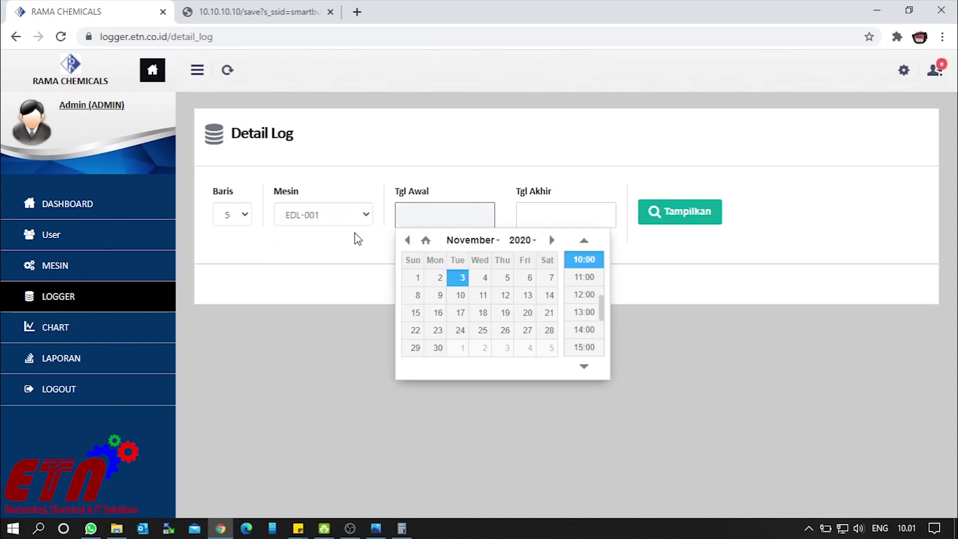
left_click(418, 279)
left_click(550, 214)
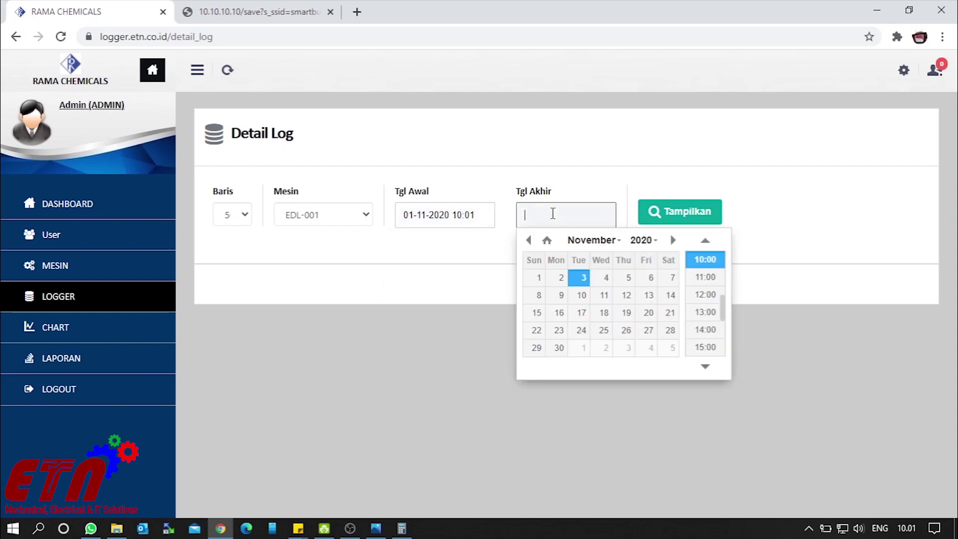
left_click(562, 279)
left_click(808, 239)
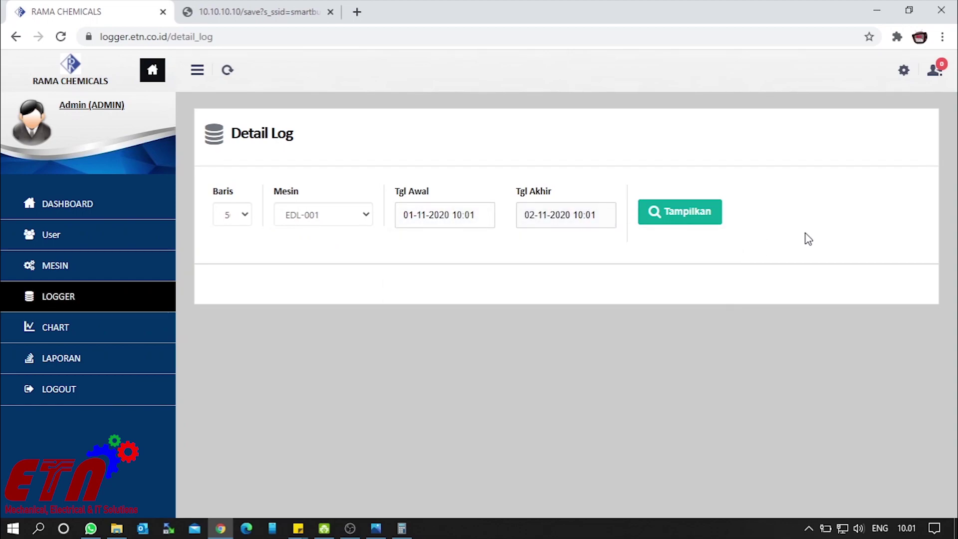
left_click(704, 224)
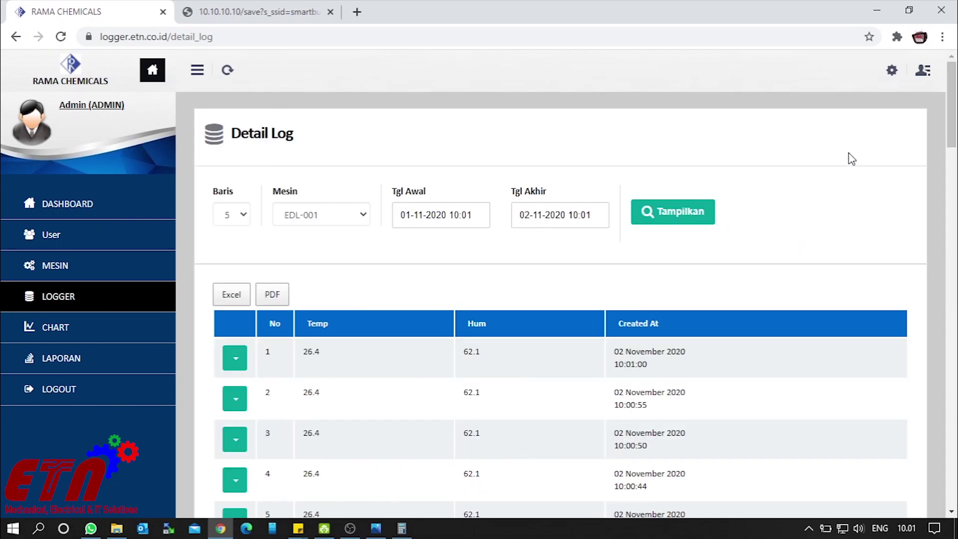
Step: Set the humidity of log entry 39, recorded 02 November 2020 09:57:40, to 50 and save the change
scroll(851, 179, "down", 20)
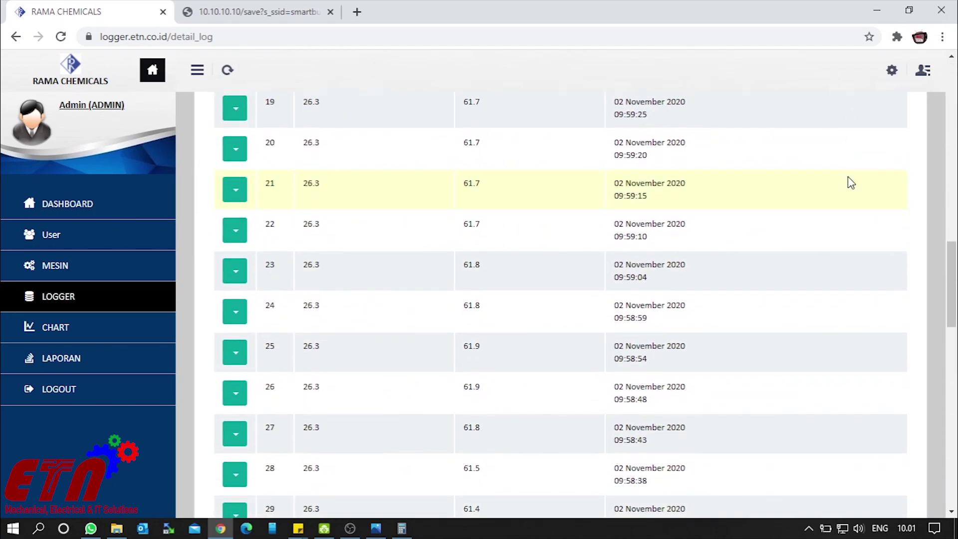
scroll(851, 182, "down", 13)
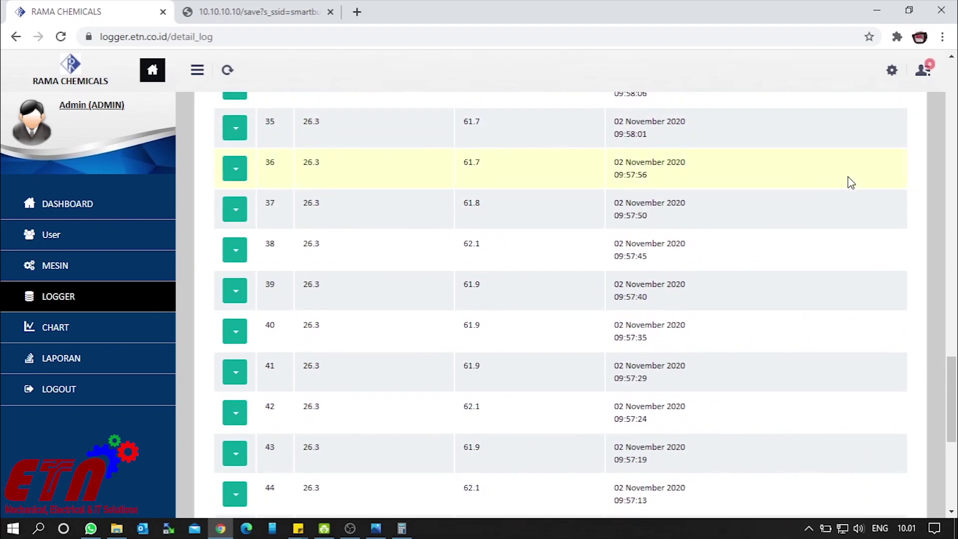
scroll(851, 182, "down", 3)
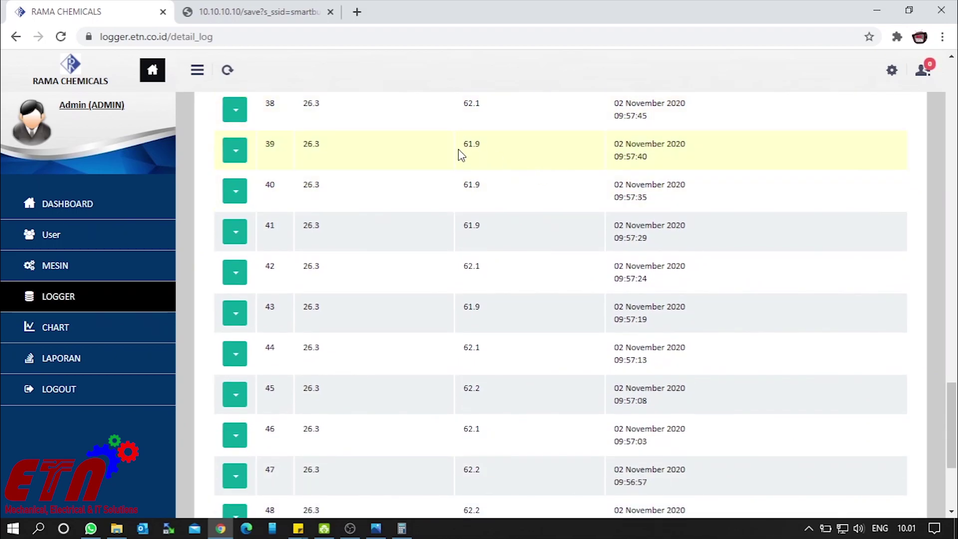
left_click(246, 153)
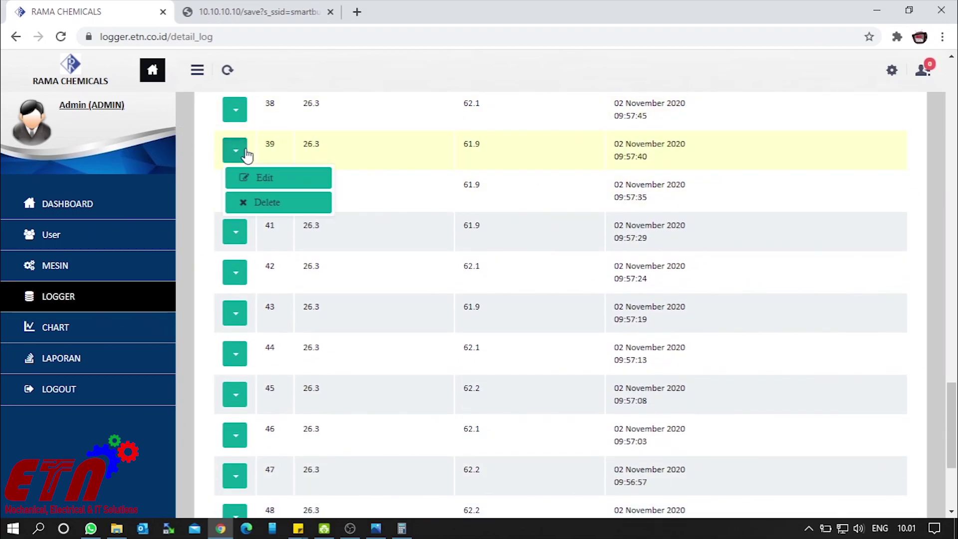
left_click(259, 181)
left_click_drag(430, 215, 384, 213)
type("50")
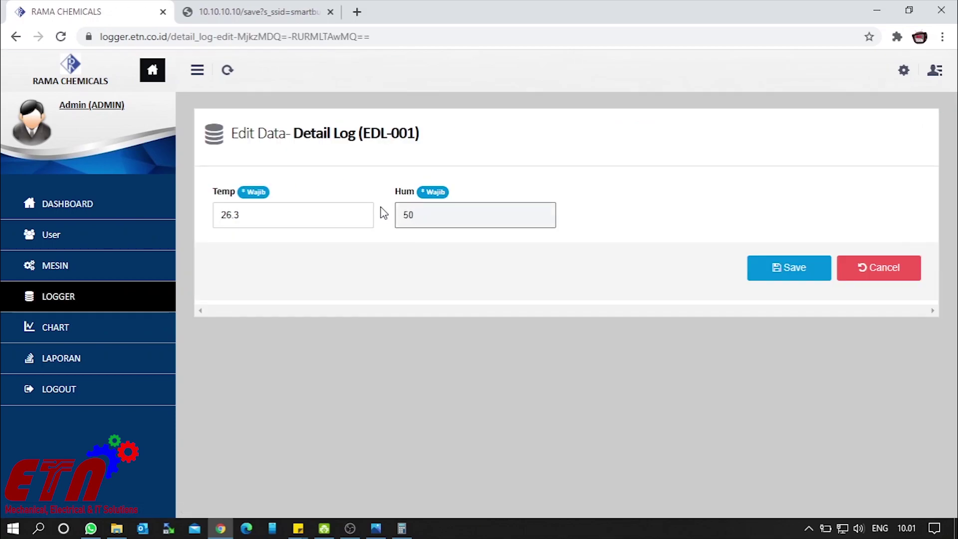
left_click(799, 268)
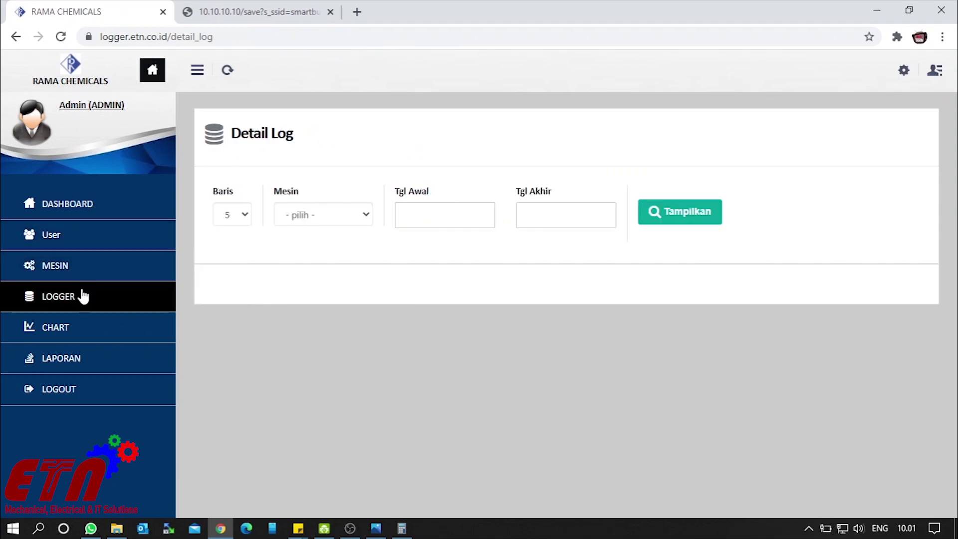
Step: Display the EDL-001 log again from 1 to 2 November 2020 and check the humidity of entry 39
left_click(363, 218)
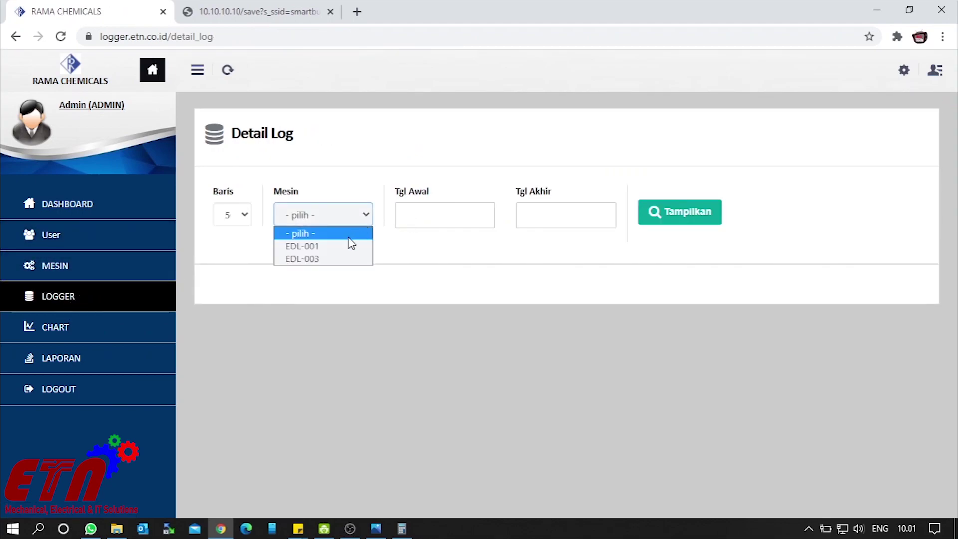
left_click(348, 246)
left_click(437, 214)
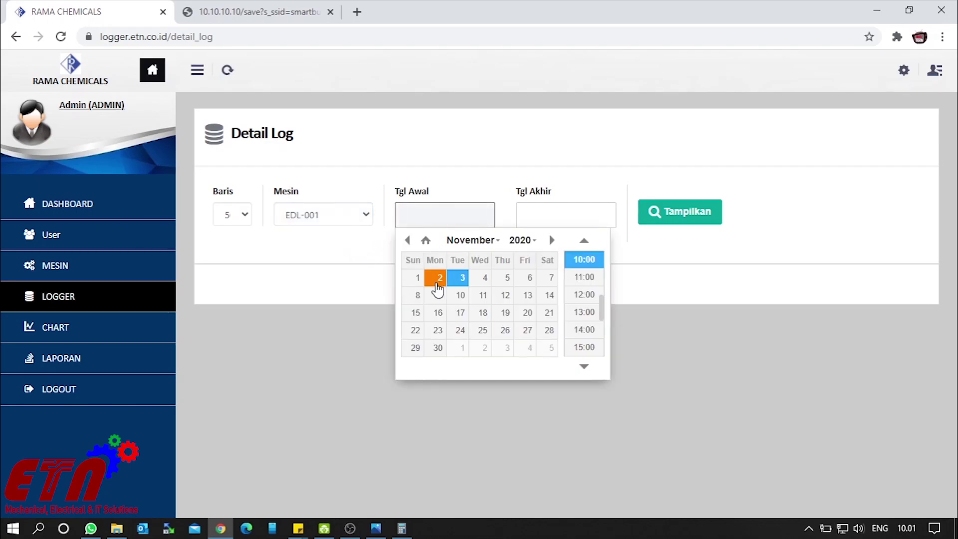
left_click(416, 280)
left_click(539, 216)
left_click(557, 278)
left_click(681, 213)
scroll(766, 264, "down", 3)
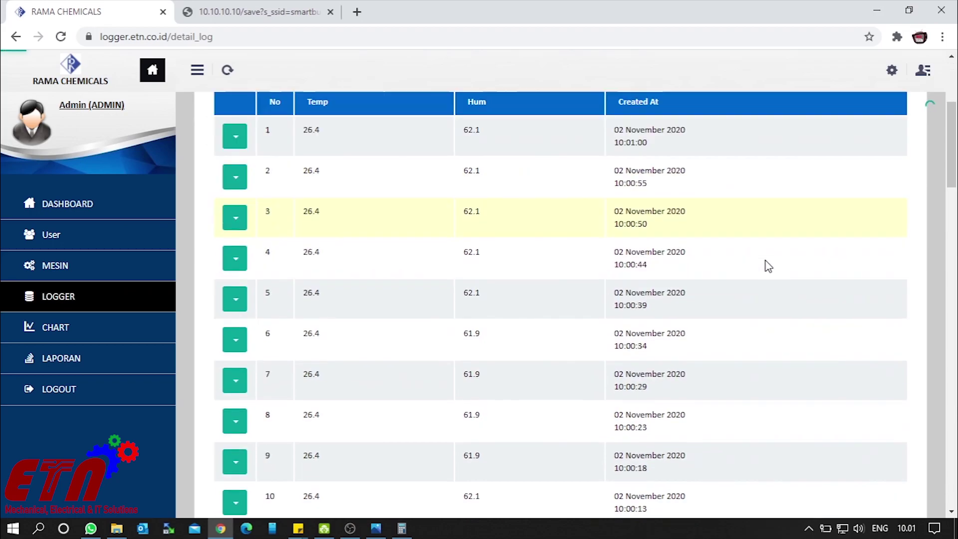
scroll(766, 261, "down", 20)
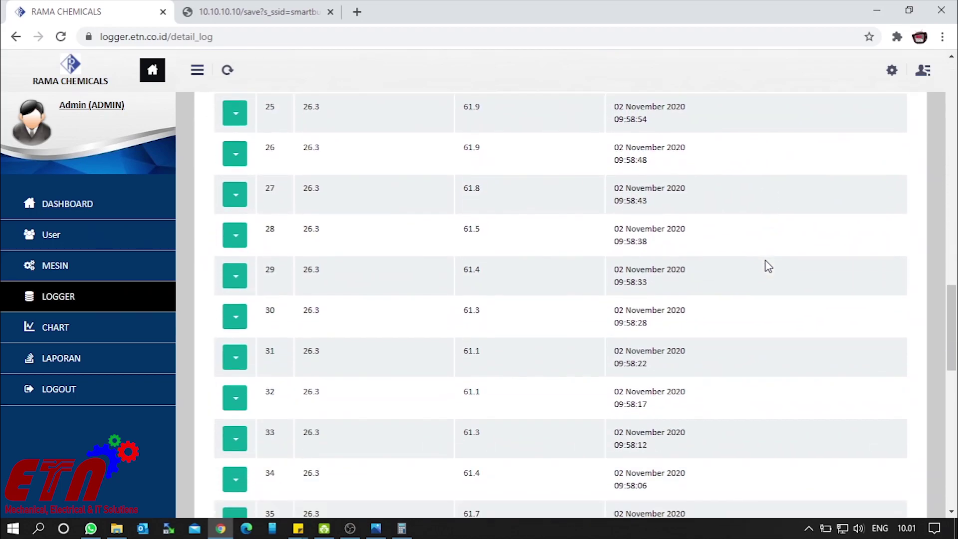
scroll(765, 264, "down", 10)
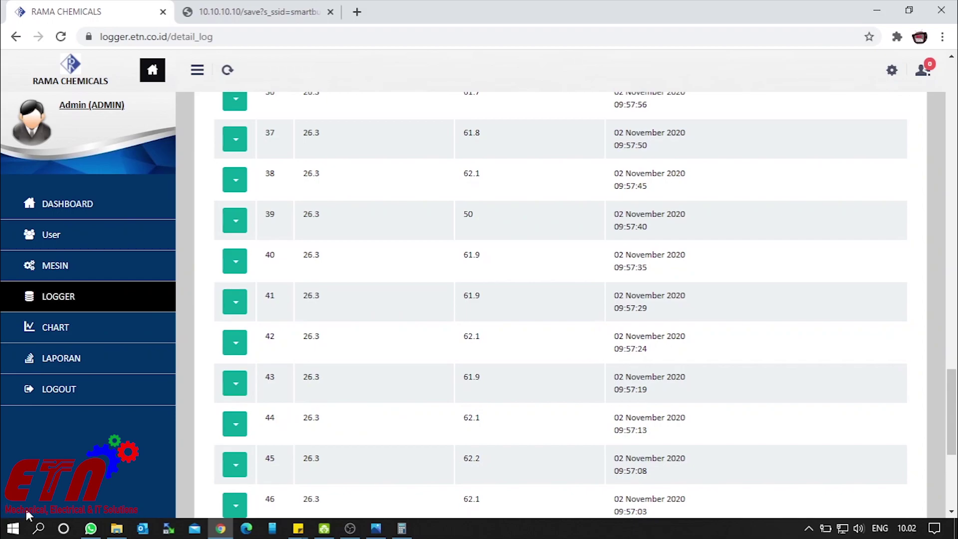
Step: Switch to Telegram and review the EDL-001 temperature warnings in the EDL-BOT RAMA CHEMICAL group
left_click(12, 526)
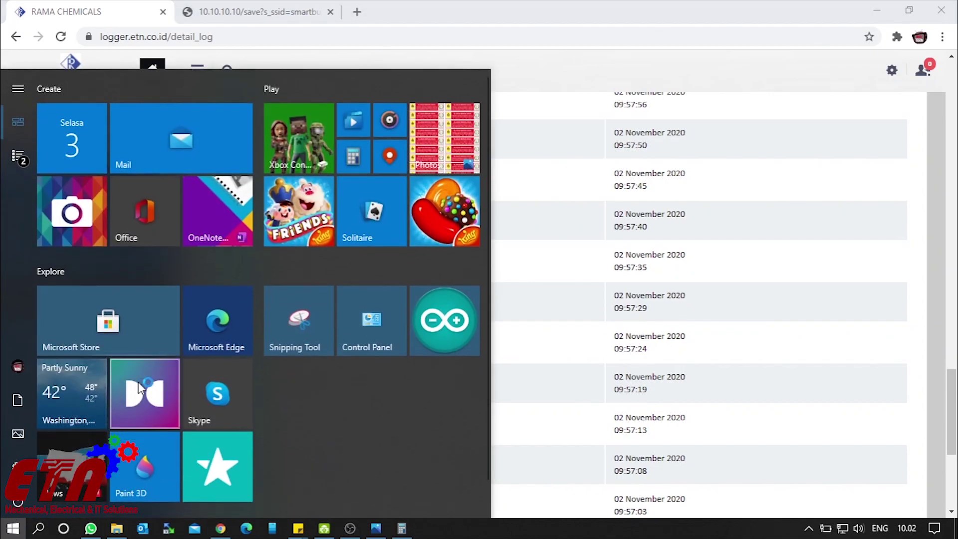
type("TELEG")
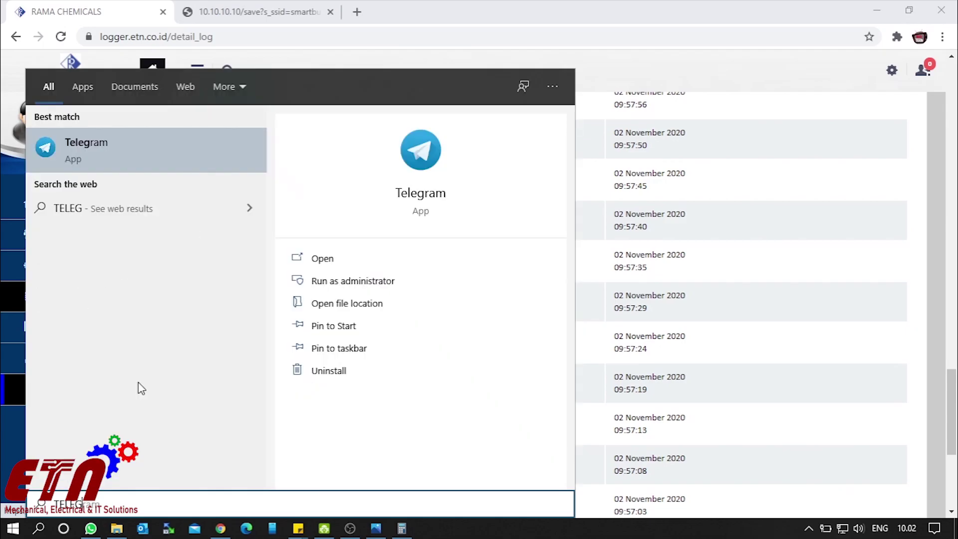
key("Return")
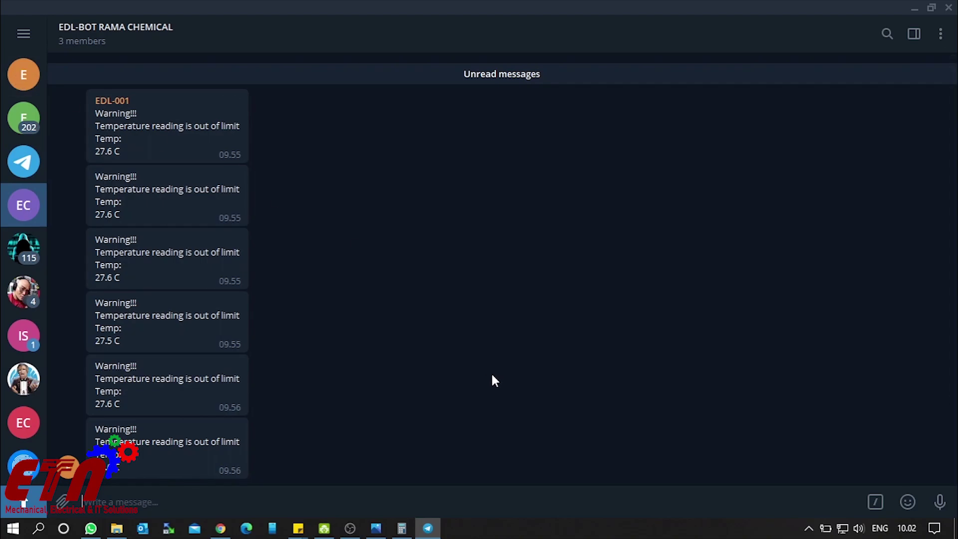
scroll(451, 370, "up", 5)
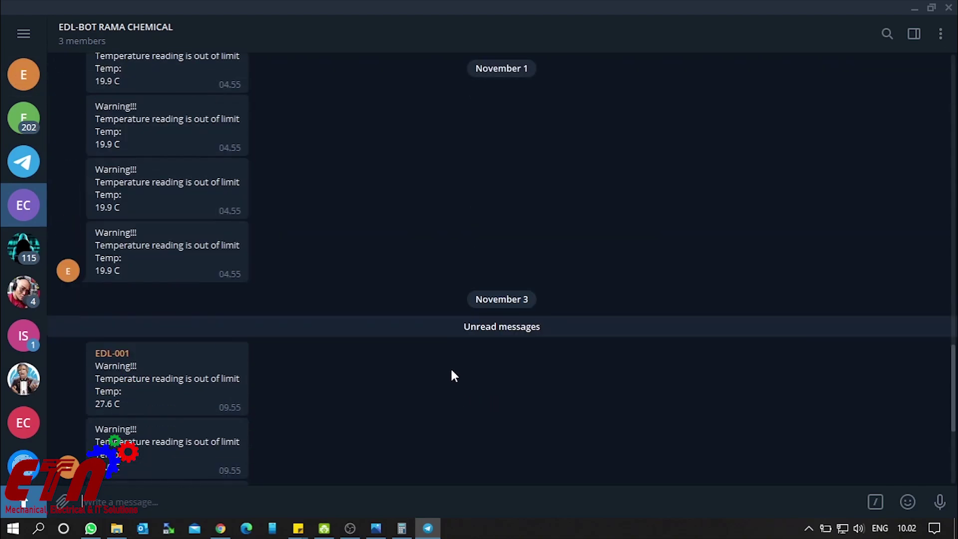
scroll(451, 370, "down", 3)
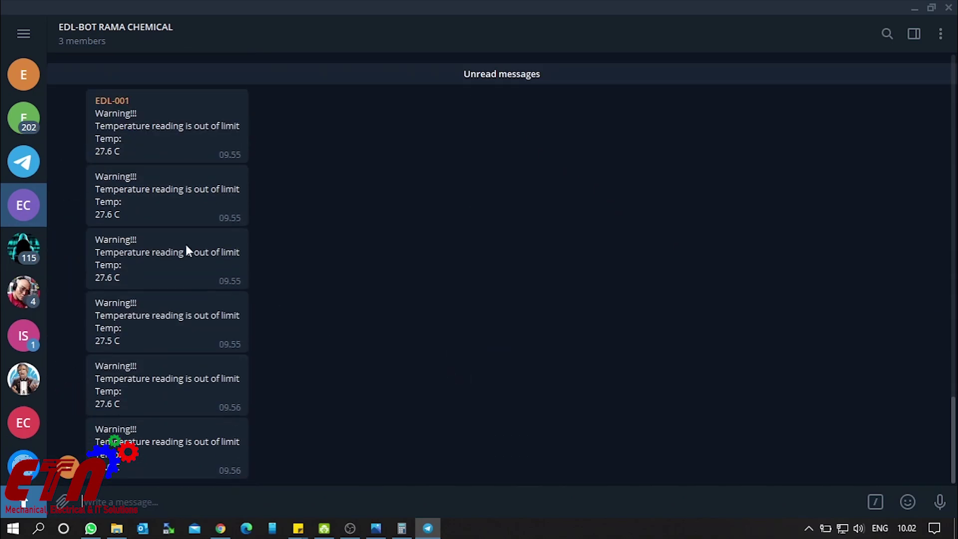
left_click(20, 207)
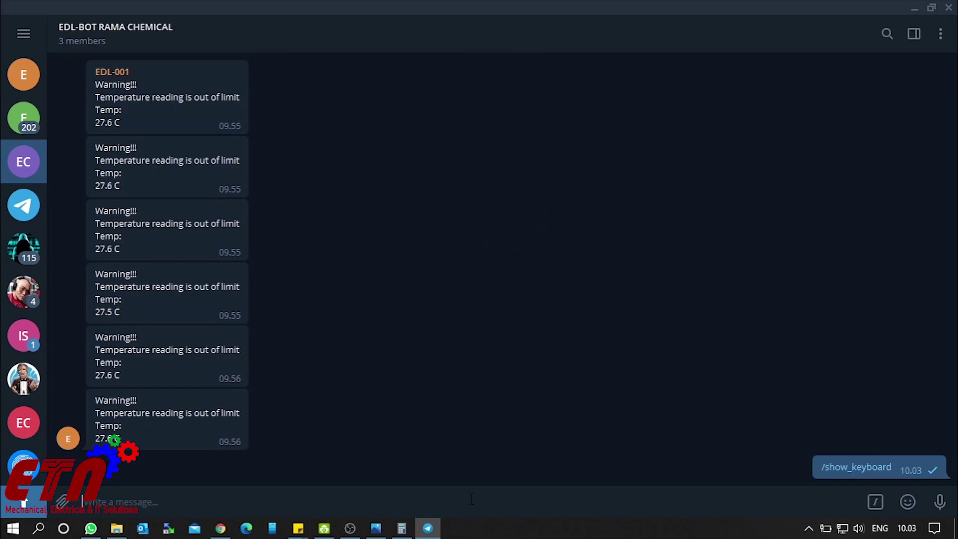
Step: Send the /help and /show_button commands to the EDL-001 bot in the group chat
type("/help")
key("Return")
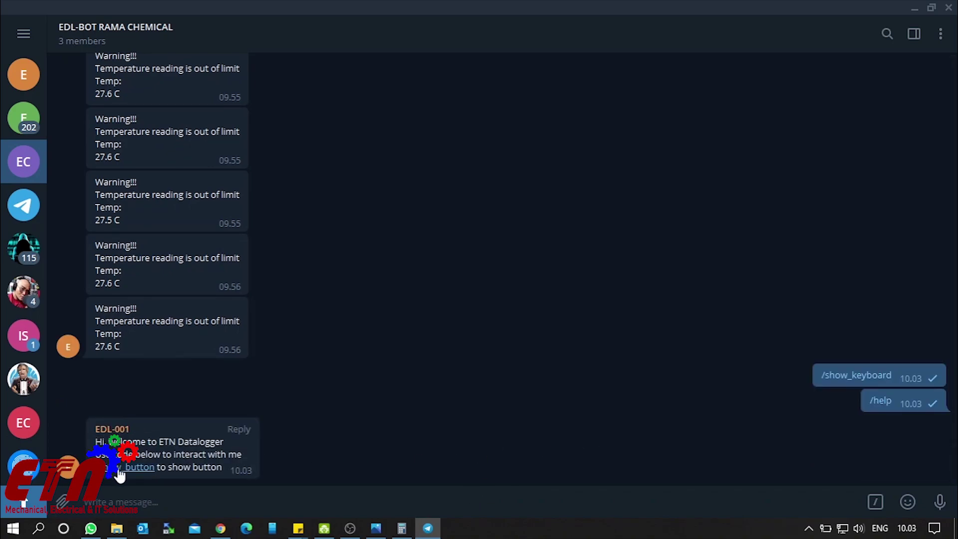
type("/show")
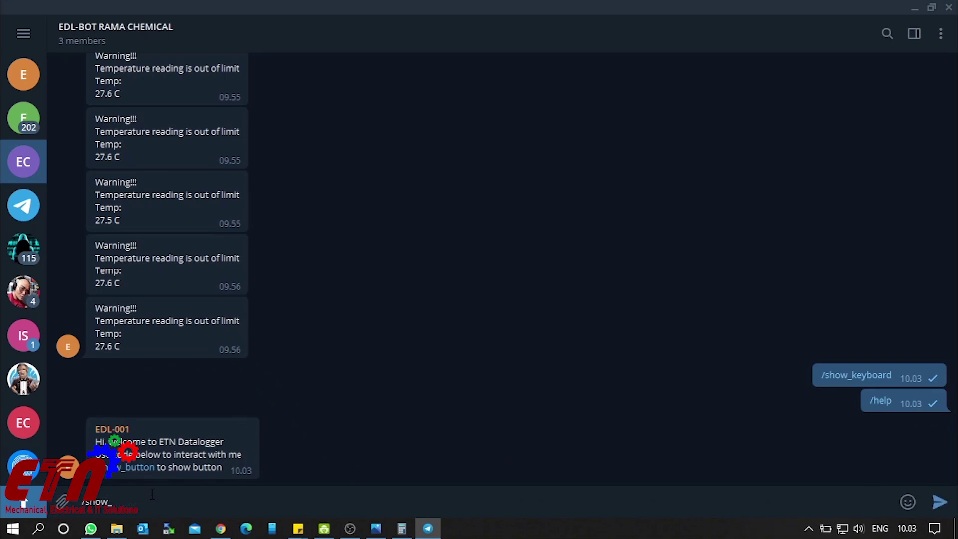
type("_button")
key("Return")
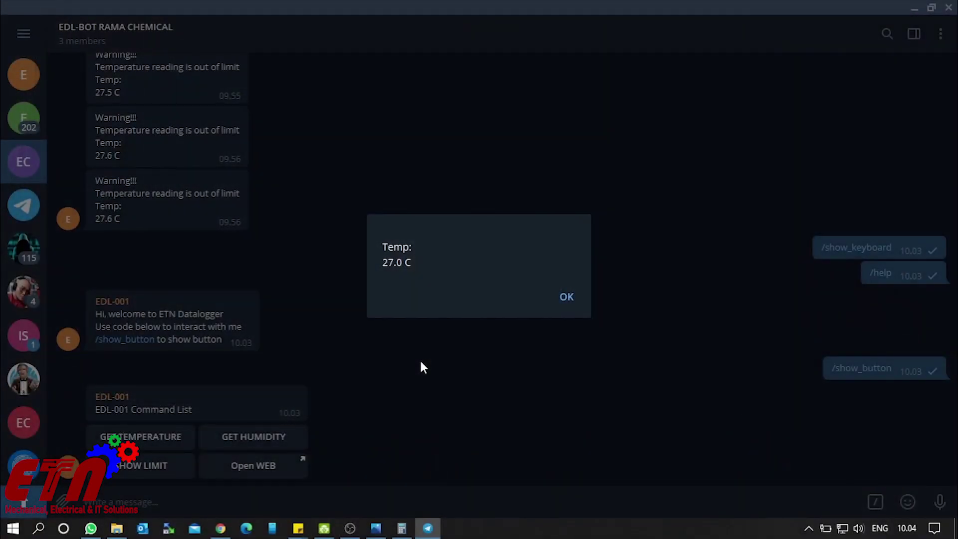
Step: Query EDL-001's temperature and humidity from the bot's command list, dismiss each reading, and request its limits
left_click(420, 358)
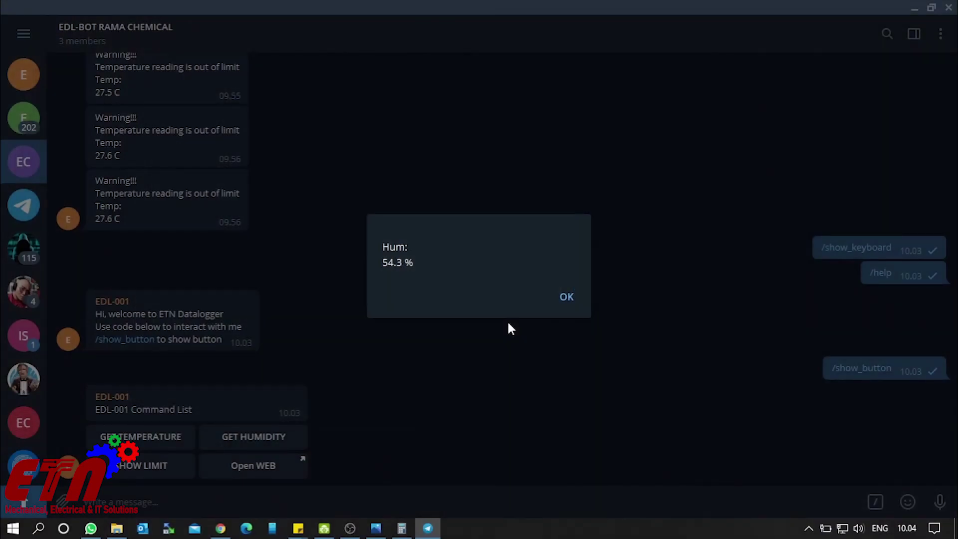
left_click(567, 297)
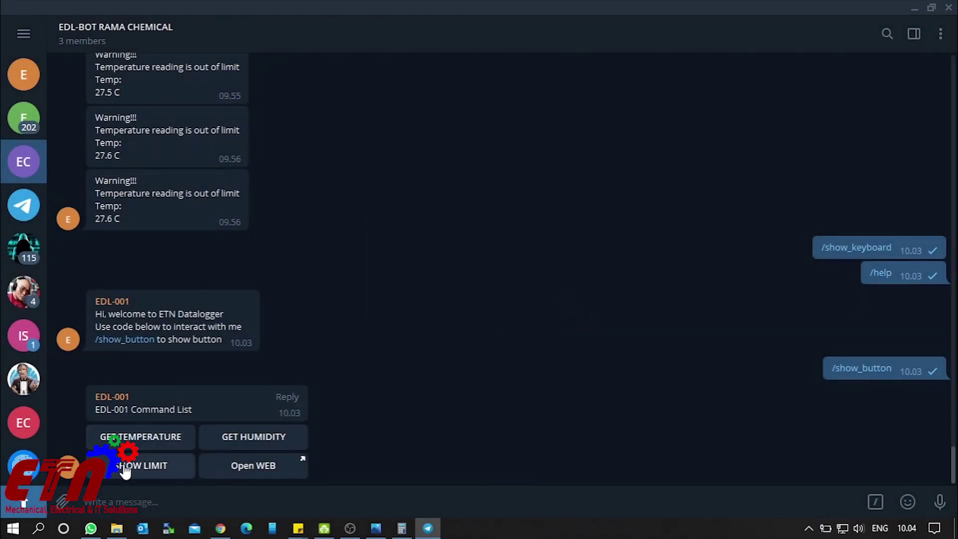
left_click(153, 469)
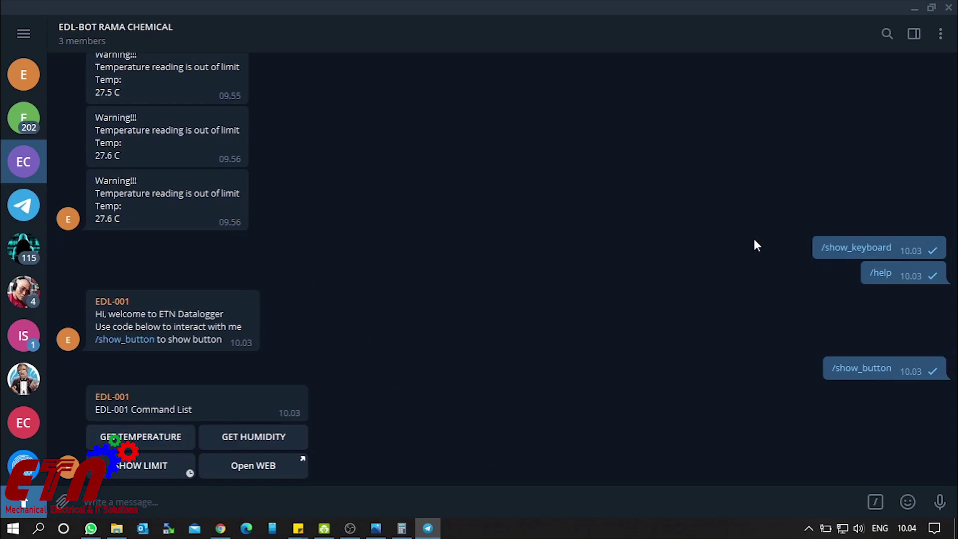